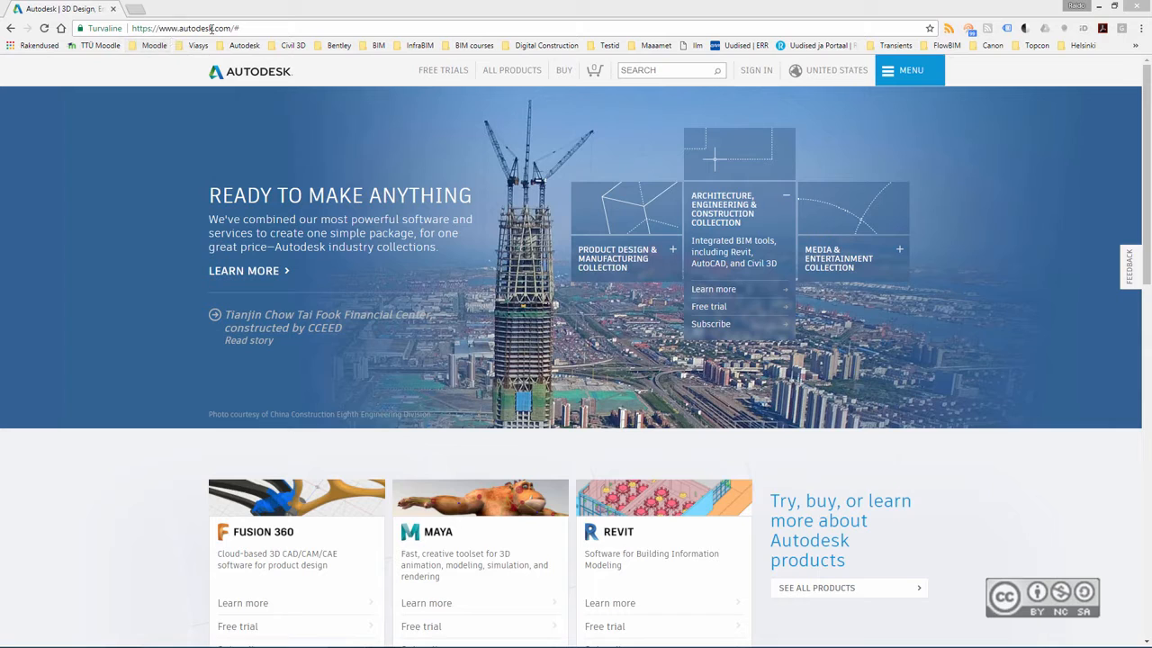
{"action": "left_click", "coordinate": [271, 28]}
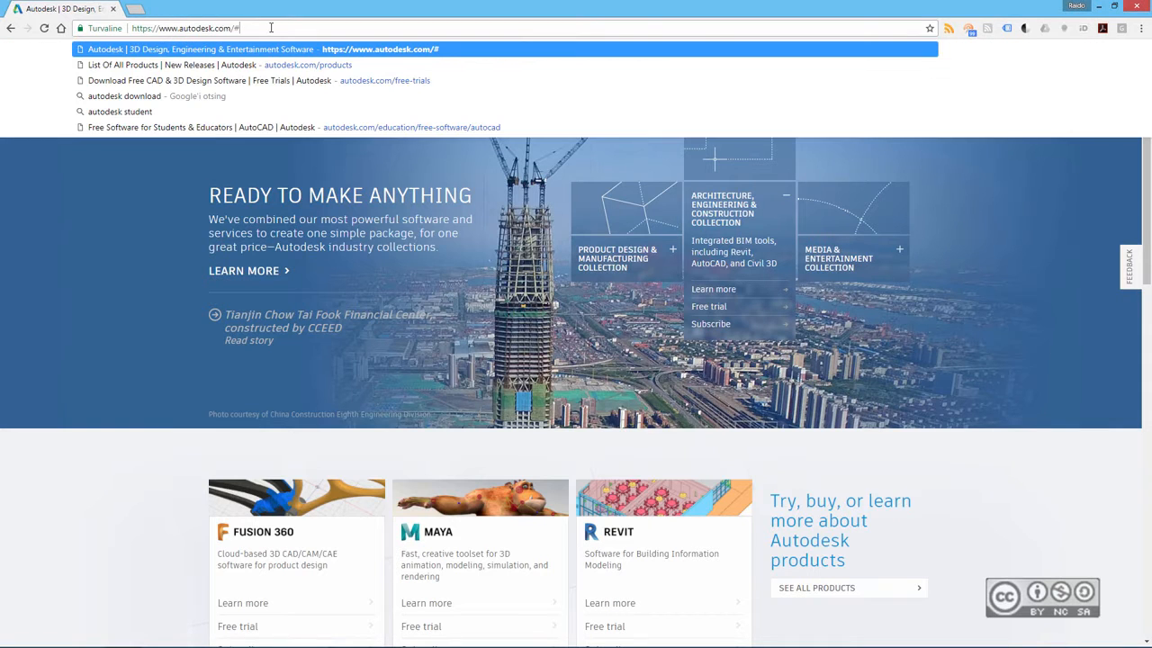
{"action": "left_click", "coordinate": [113, 277]}
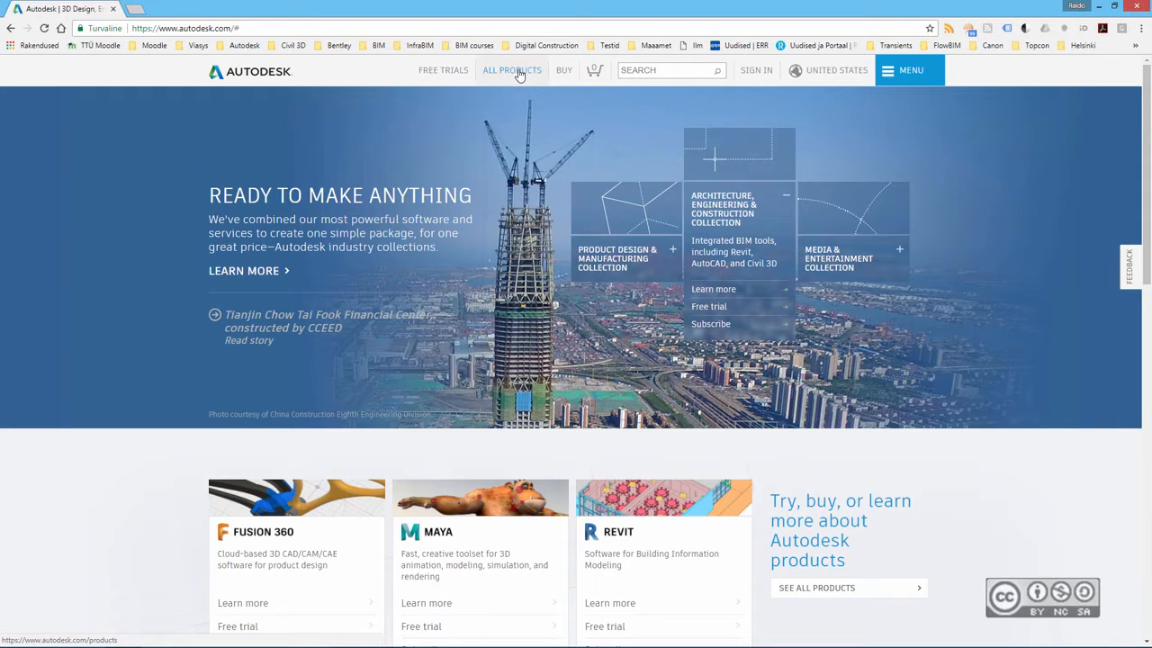
{"action": "left_click", "coordinate": [302, 29]}
{"action": "left_click", "coordinate": [306, 29]}
{"action": "key", "text": "BackSpace"}
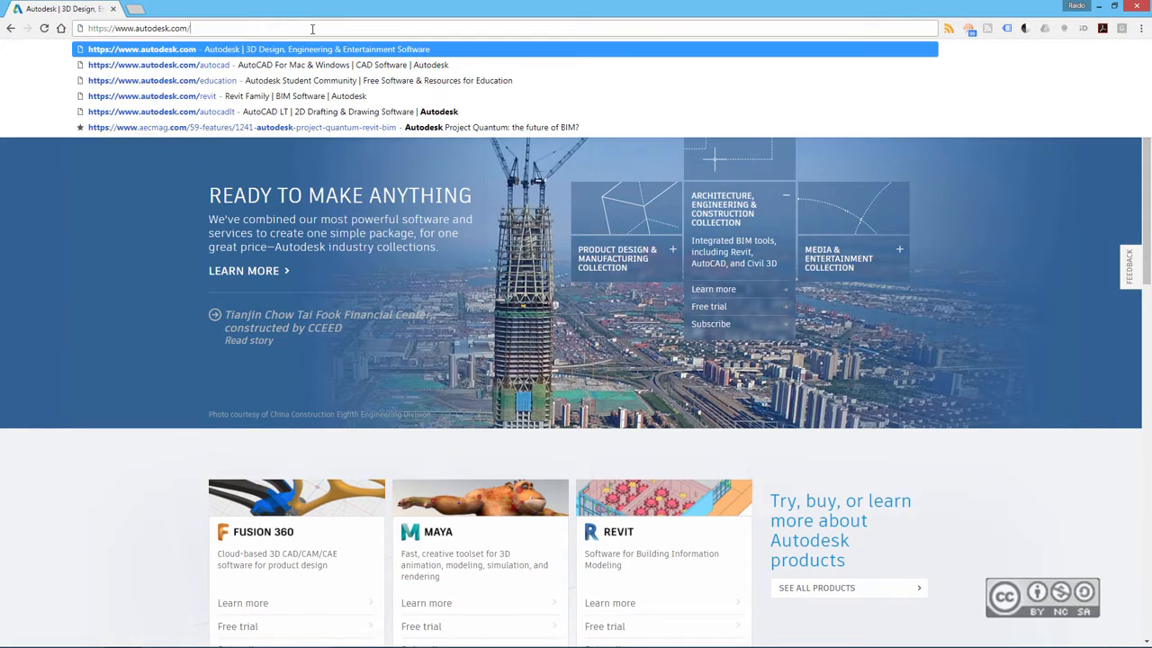
{"action": "type", "text": "autocad"}
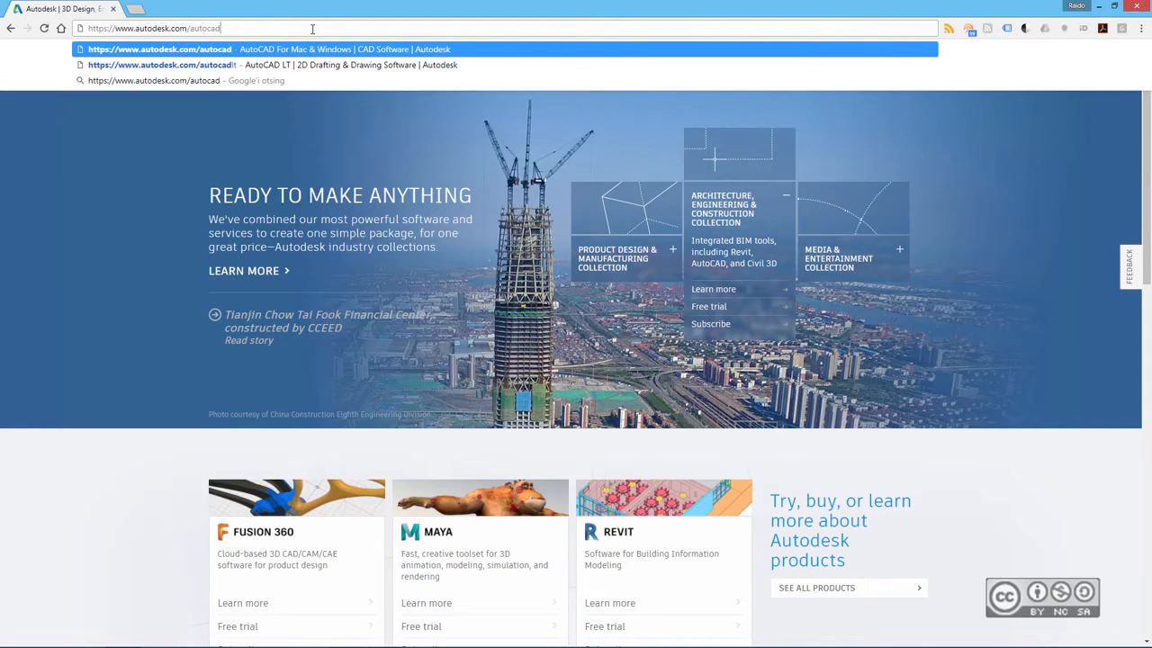
{"action": "key", "text": "Return"}
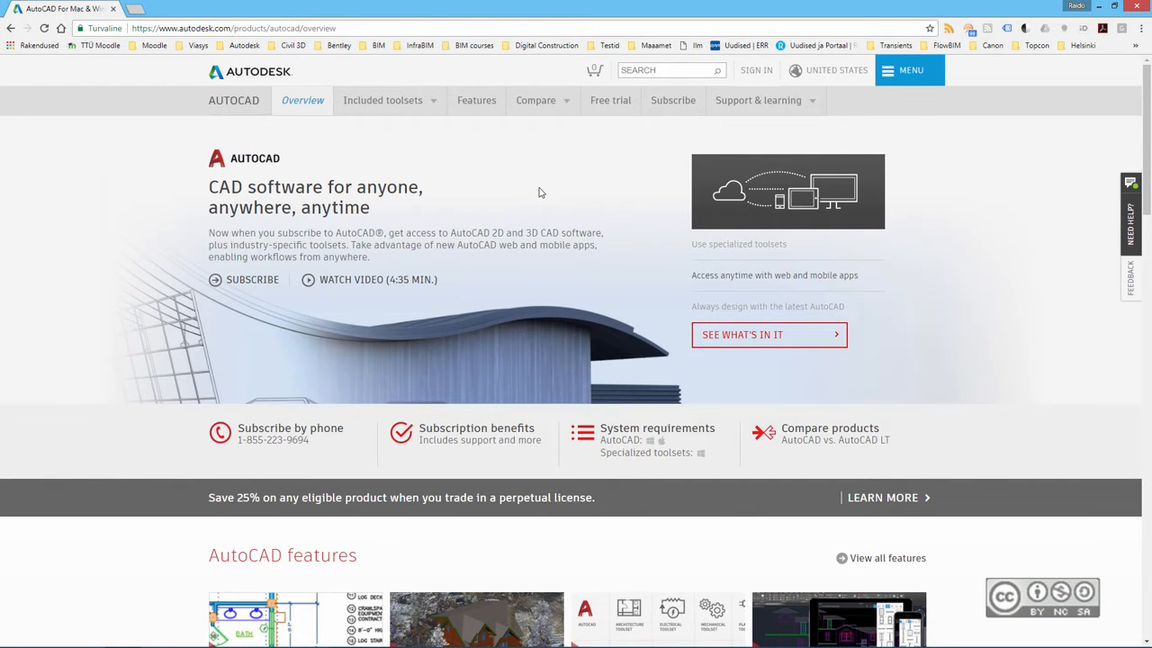
Open the AutoCAD free trial page, then expand and collapse the System requirements section.
{"action": "left_click", "coordinate": [619, 107]}
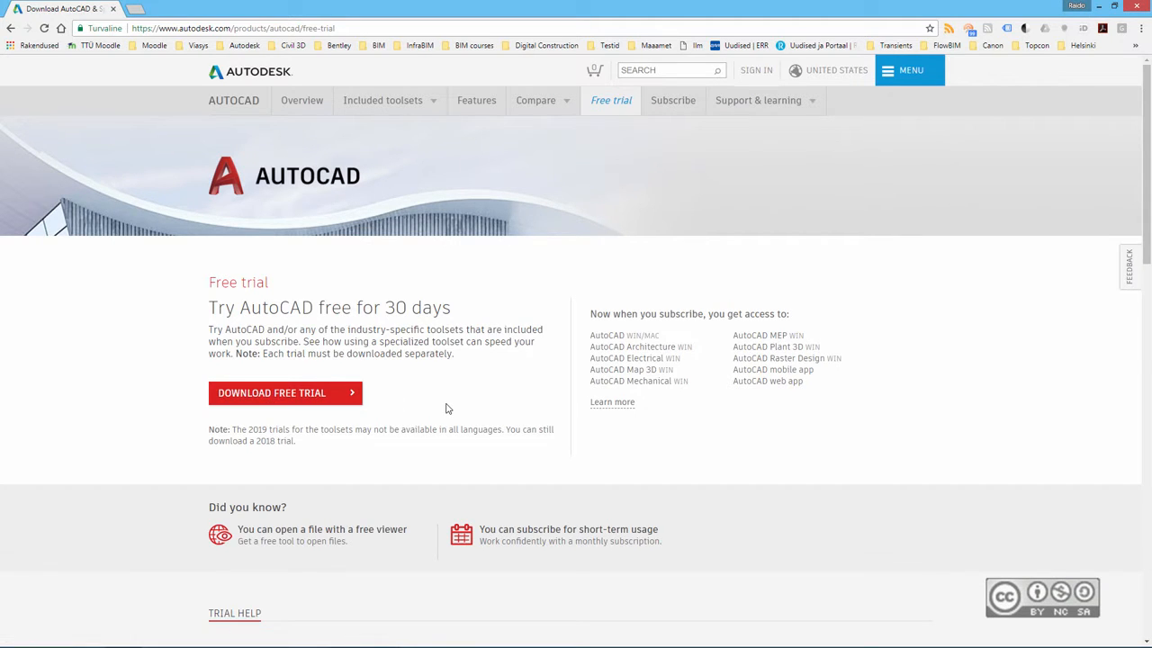
{"action": "scroll", "coordinate": [445, 409], "scroll_direction": "down", "scroll_amount": 3}
{"action": "scroll", "coordinate": [442, 409], "scroll_direction": "down", "scroll_amount": 2}
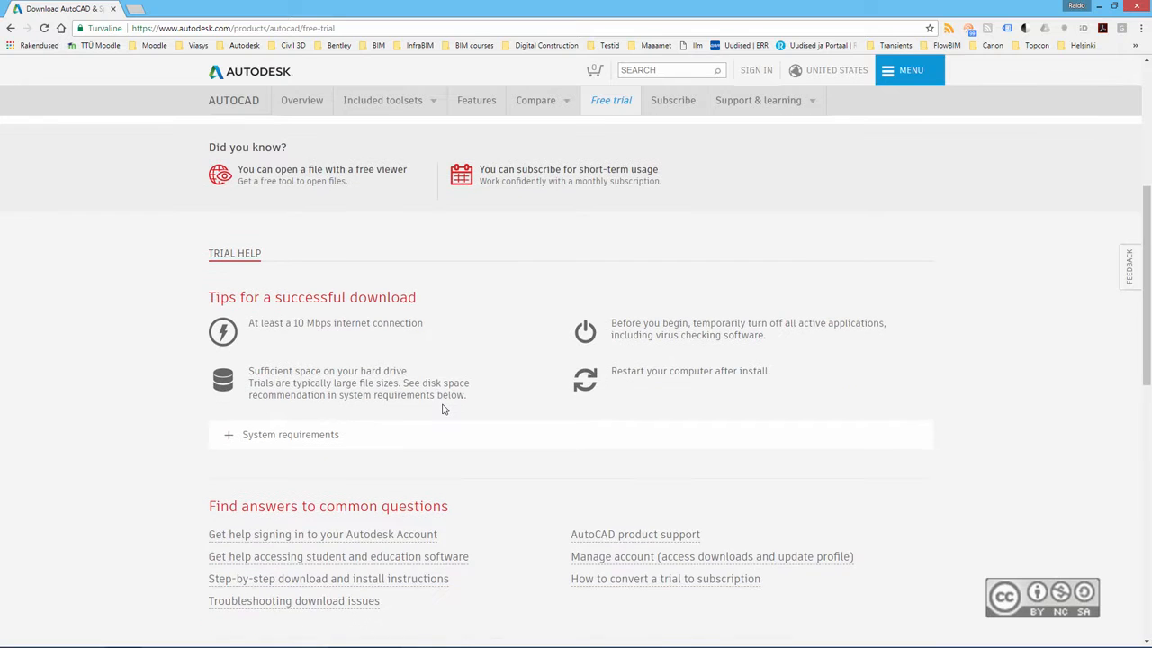
{"action": "left_click", "coordinate": [264, 440]}
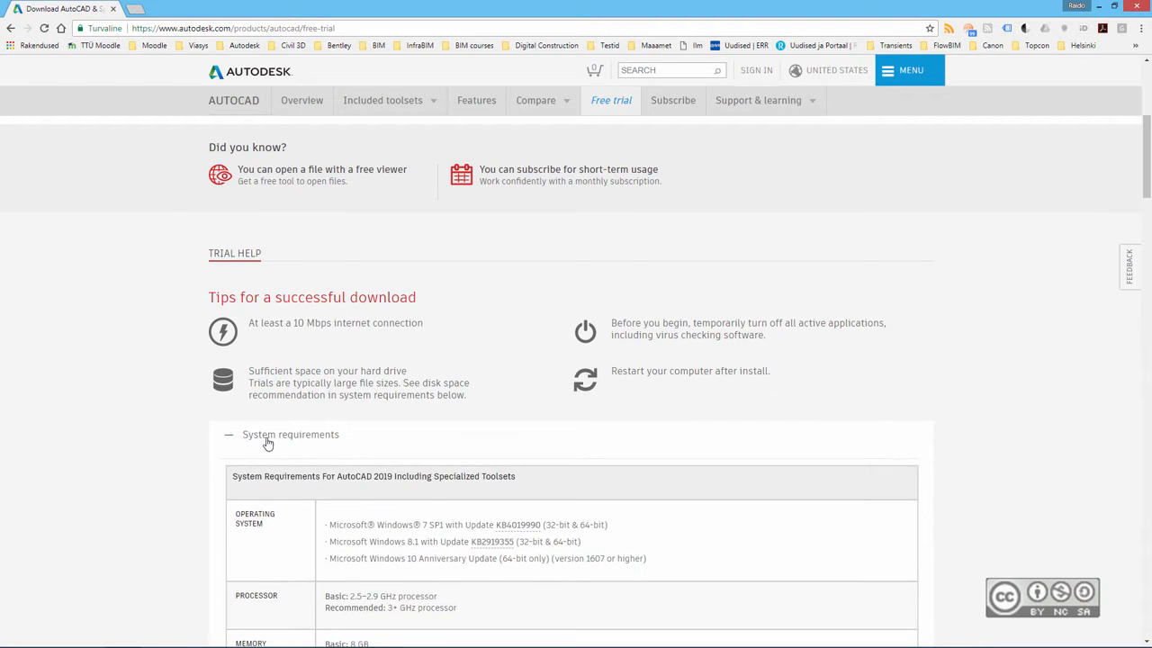
{"action": "scroll", "coordinate": [290, 450], "scroll_direction": "down", "scroll_amount": 1}
{"action": "scroll", "coordinate": [290, 450], "scroll_direction": "down", "scroll_amount": 1}
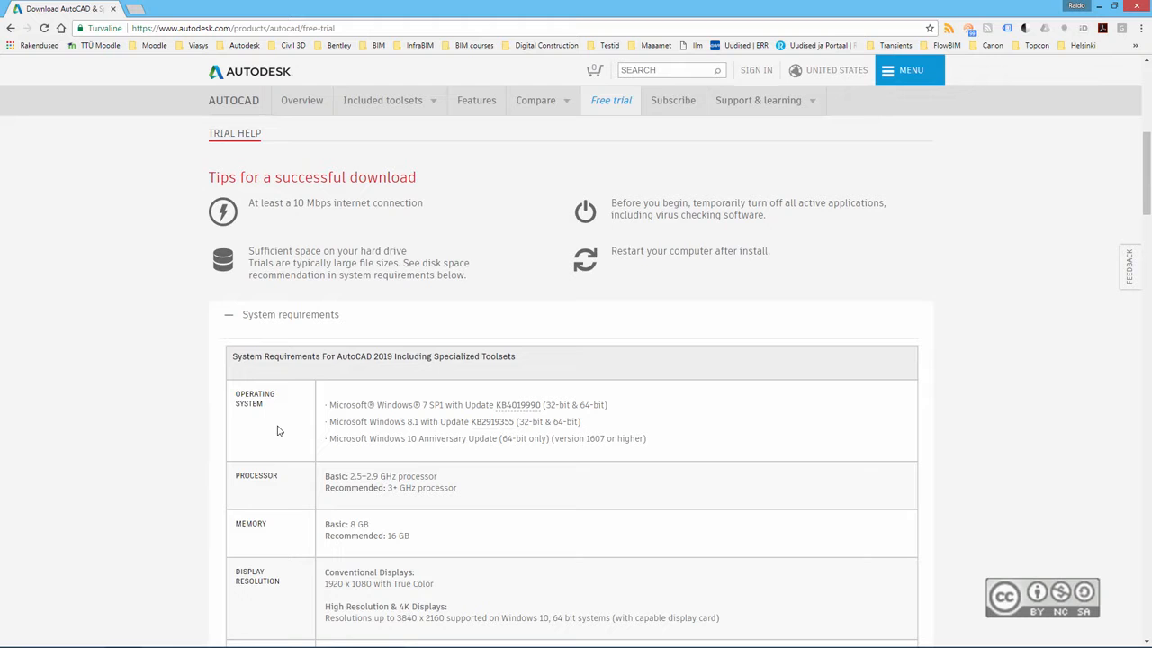
{"action": "left_click", "coordinate": [267, 322]}
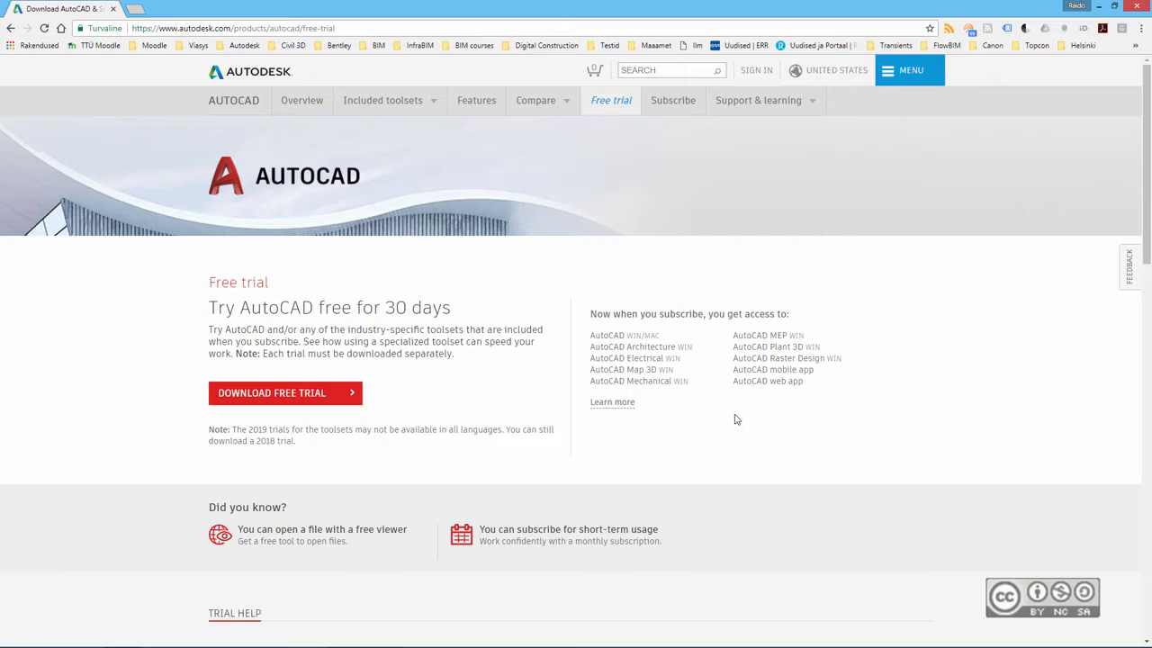
Request the AutoCAD trial as an individual or business user on Windows 64-bit in English.
{"action": "left_click", "coordinate": [293, 401]}
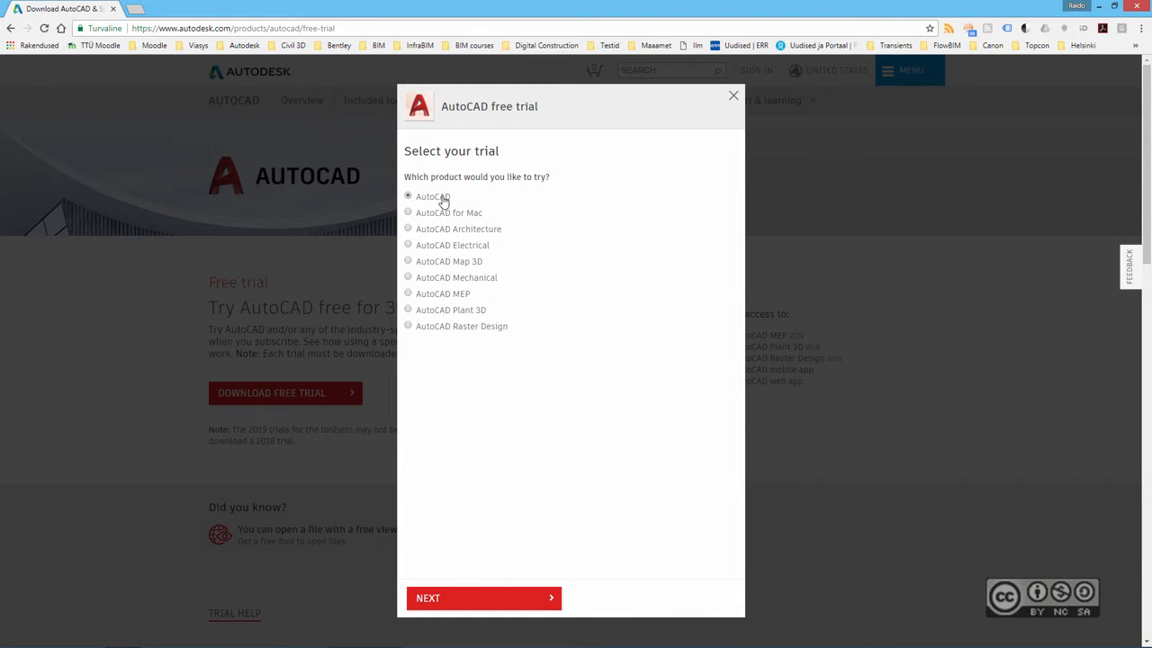
{"action": "left_click", "coordinate": [438, 599]}
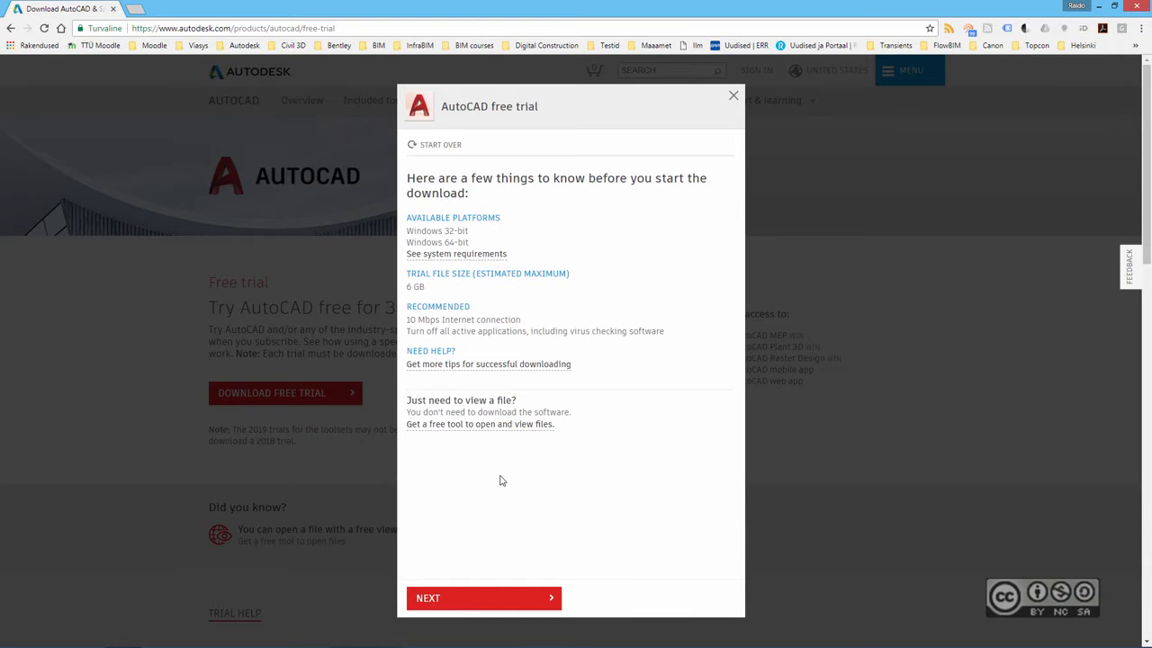
{"action": "left_click", "coordinate": [439, 602]}
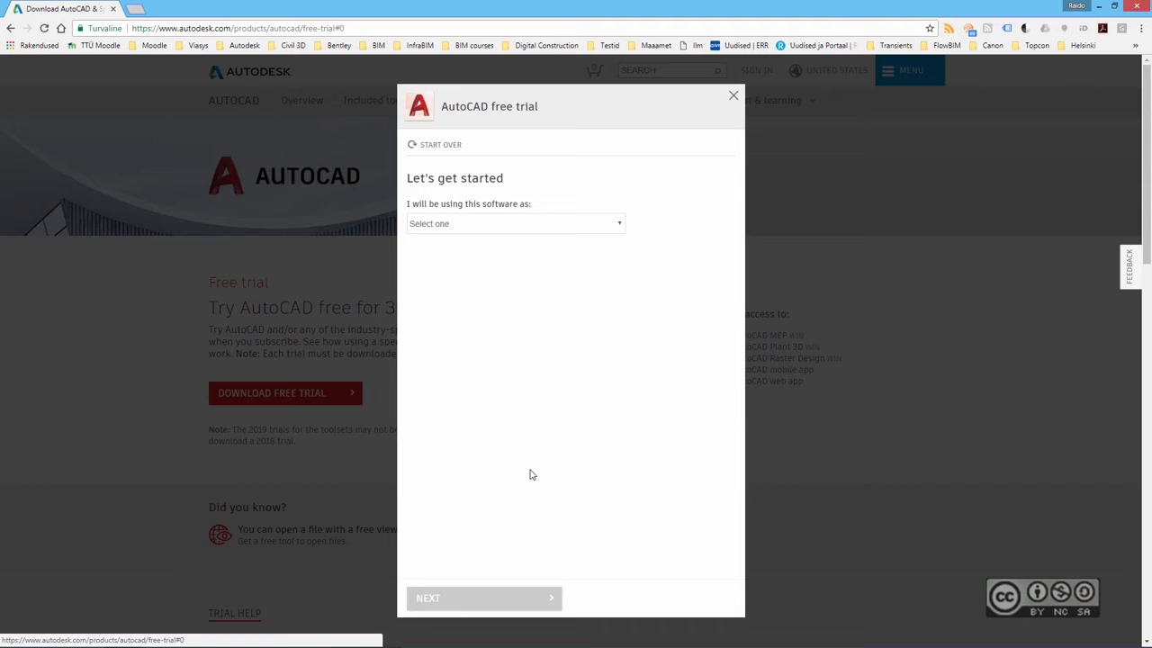
{"action": "left_click", "coordinate": [463, 226]}
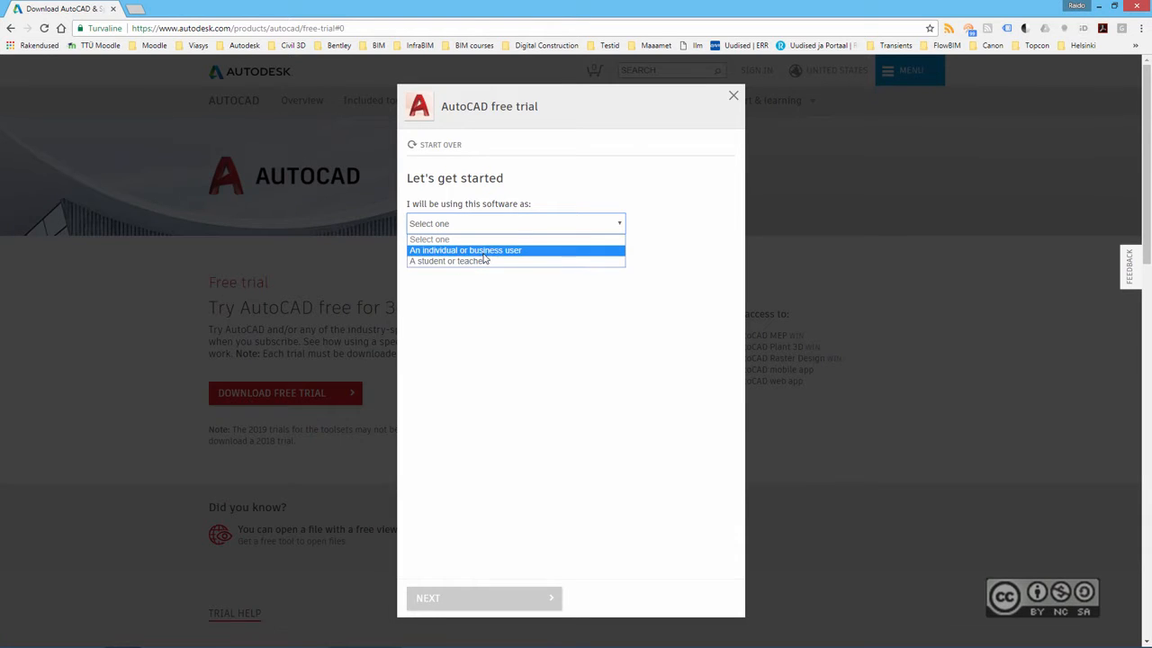
{"action": "left_click", "coordinate": [484, 252]}
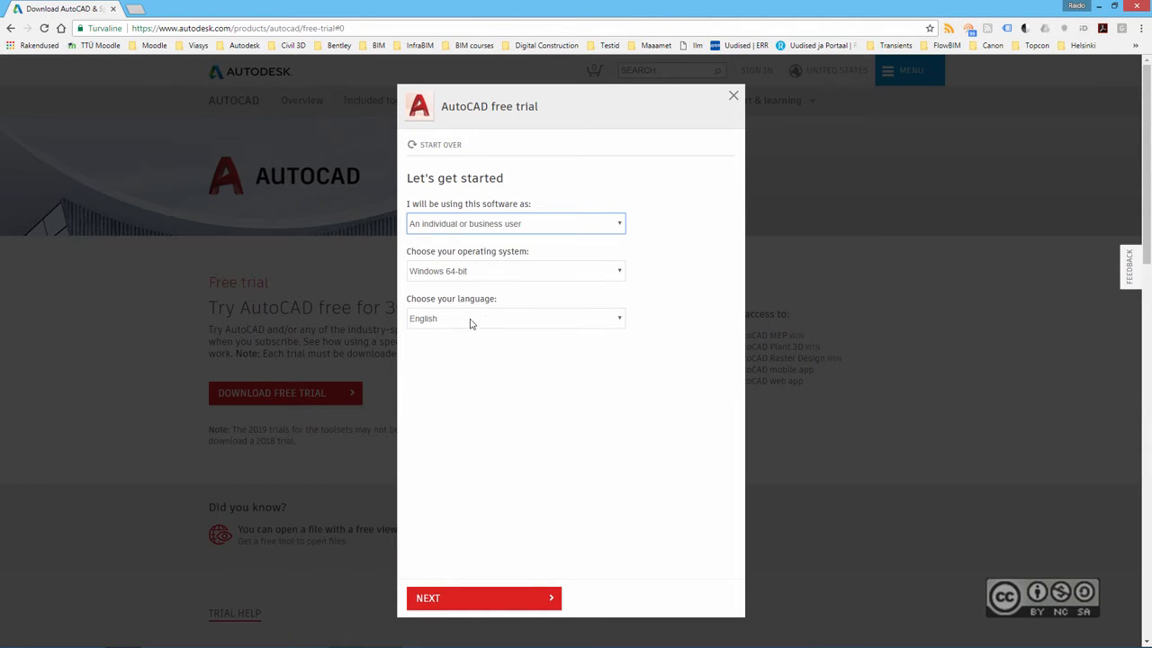
{"action": "left_click", "coordinate": [432, 599]}
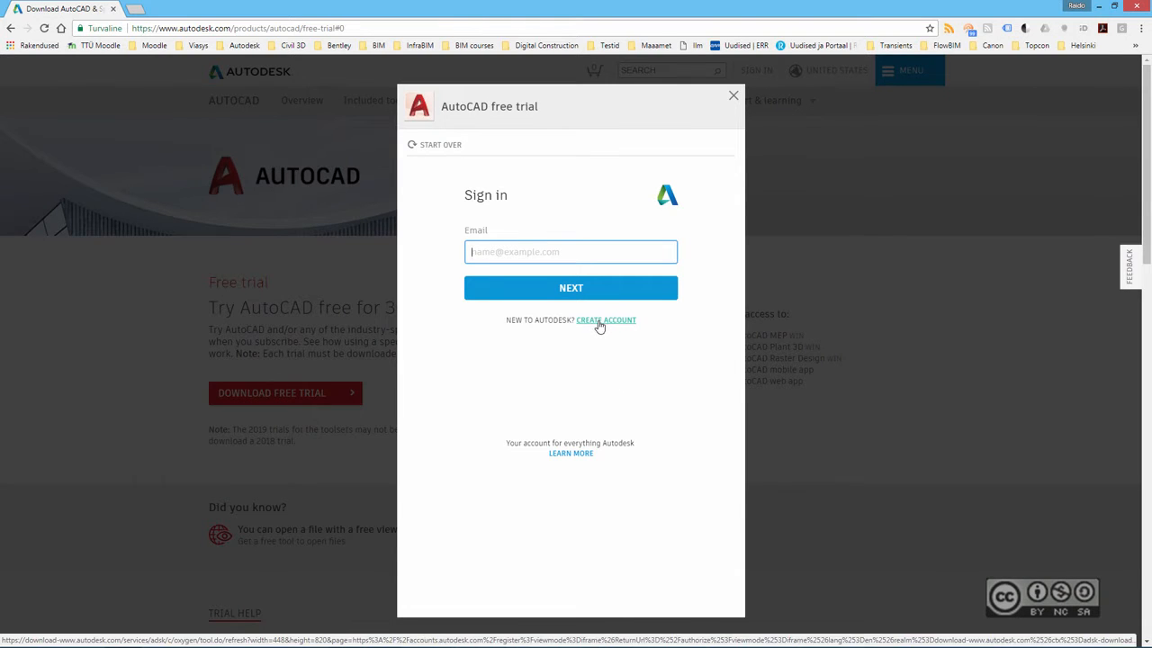
Sign in to the Autodesk account with the account e-mail and password.
{"action": "left_click", "coordinate": [514, 256]}
{"action": "type", "text": "raid"}
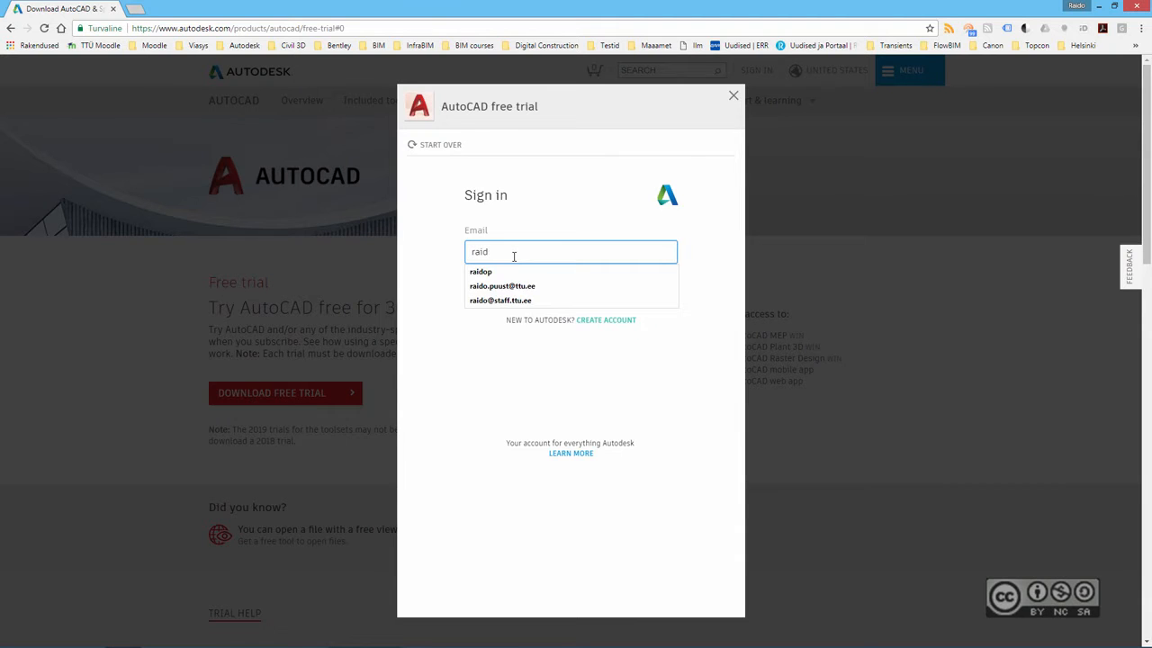
{"action": "type", "text": "op"}
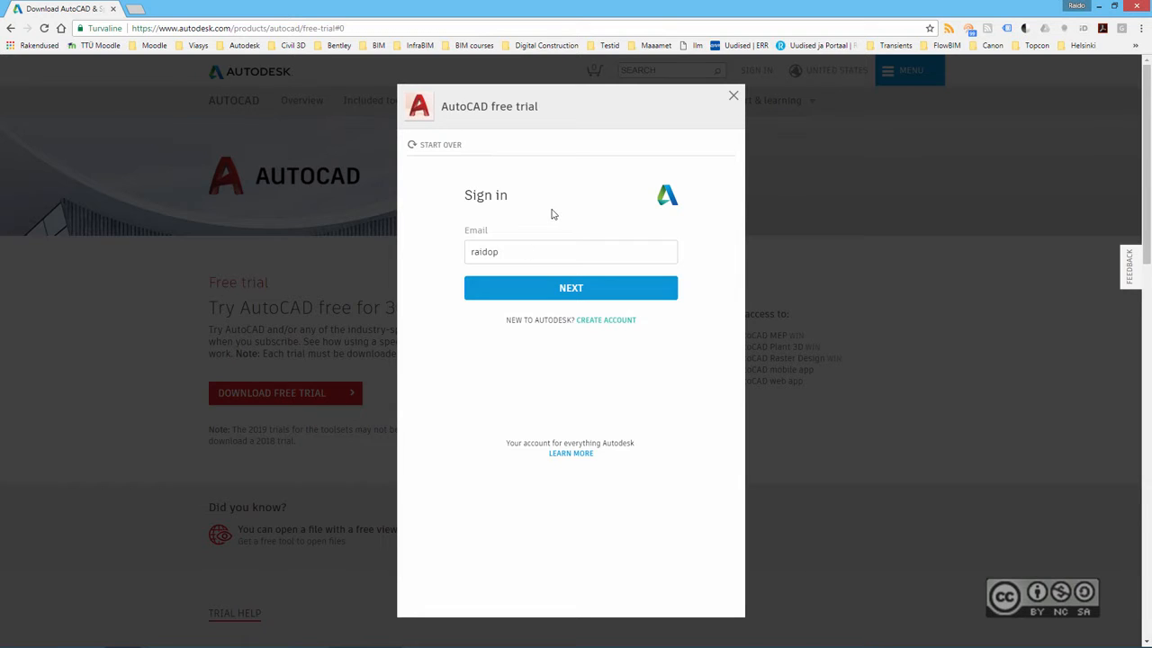
{"action": "left_click", "coordinate": [568, 296]}
{"action": "type", "text": "••"}
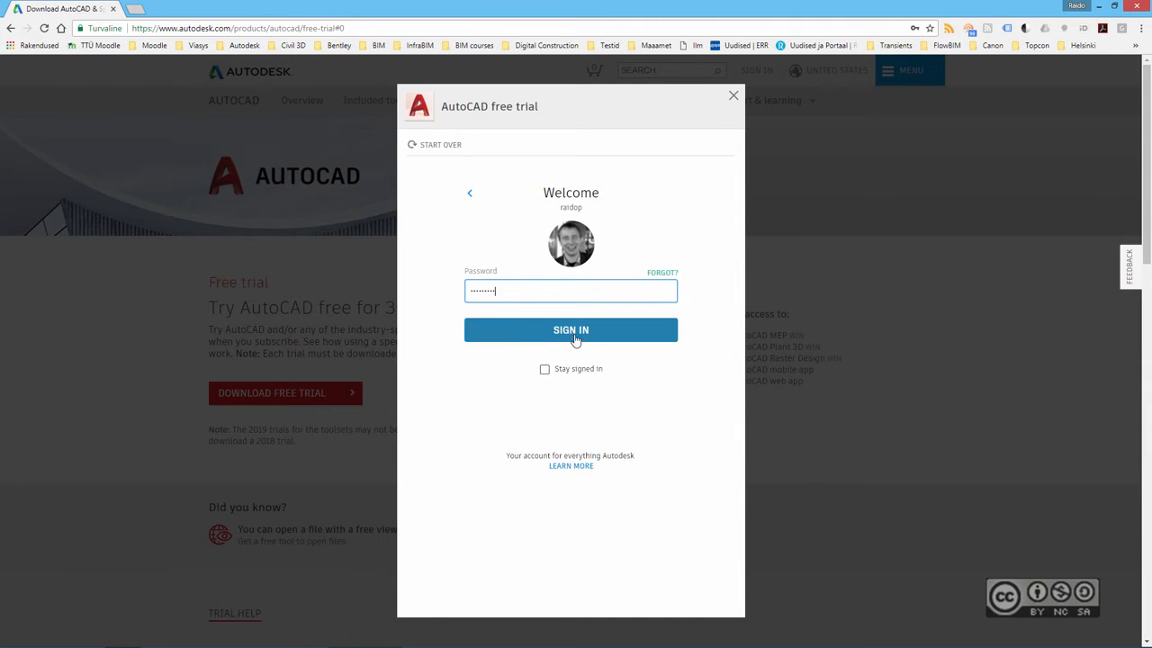
{"action": "left_click", "coordinate": [573, 333]}
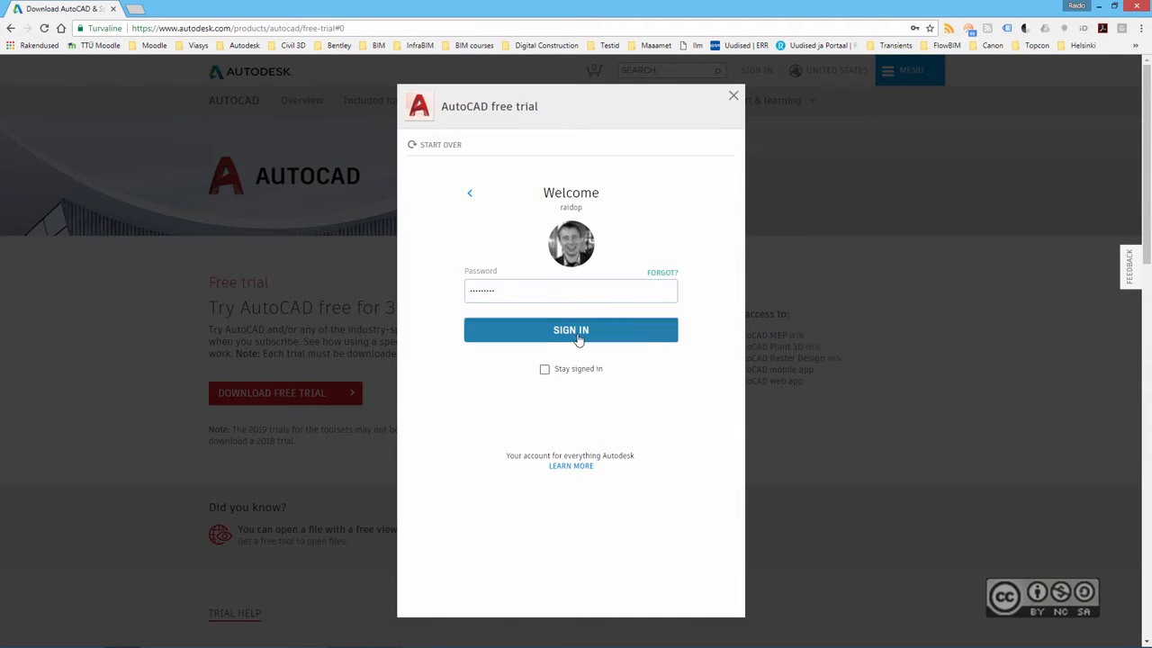
Autofill the company details, enter None as State/Province, and continue to the Trial Notice.
{"action": "type", "text": "V"}
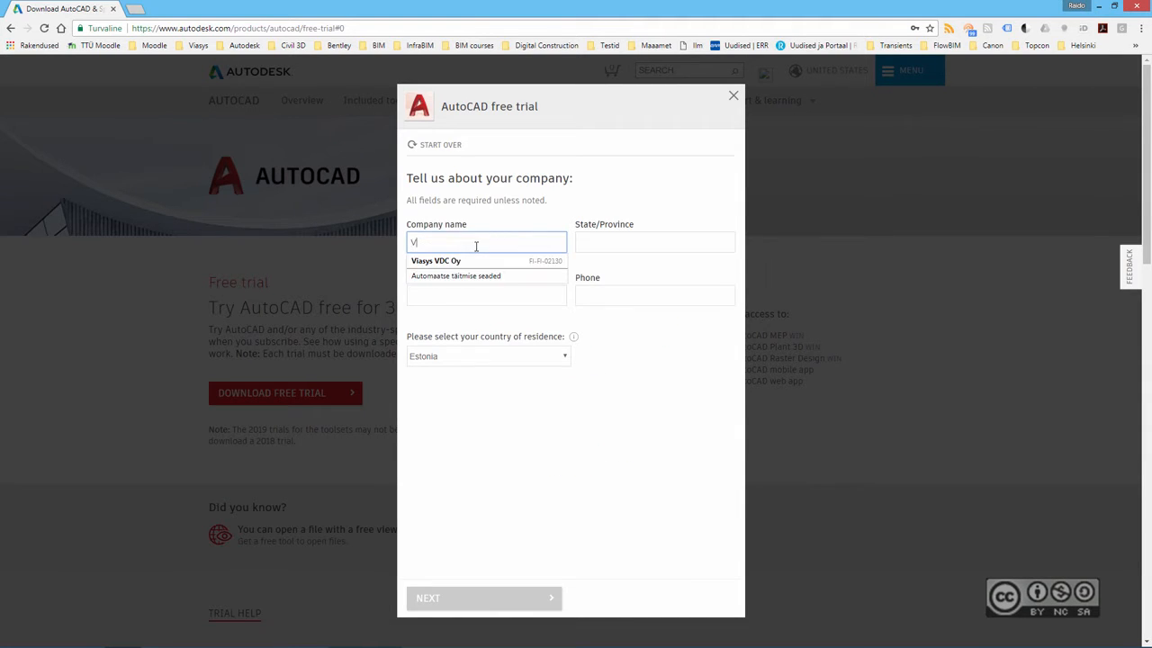
{"action": "left_click", "coordinate": [464, 261]}
{"action": "left_click", "coordinate": [632, 239]}
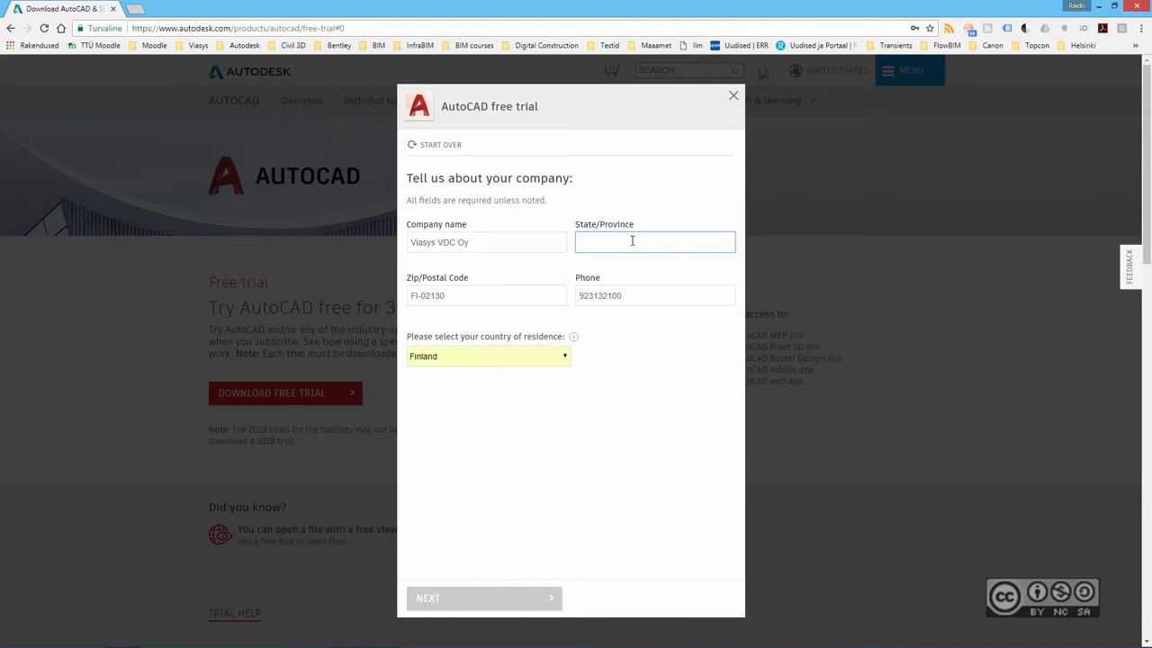
{"action": "type", "text": "None"}
{"action": "left_click", "coordinate": [459, 400]}
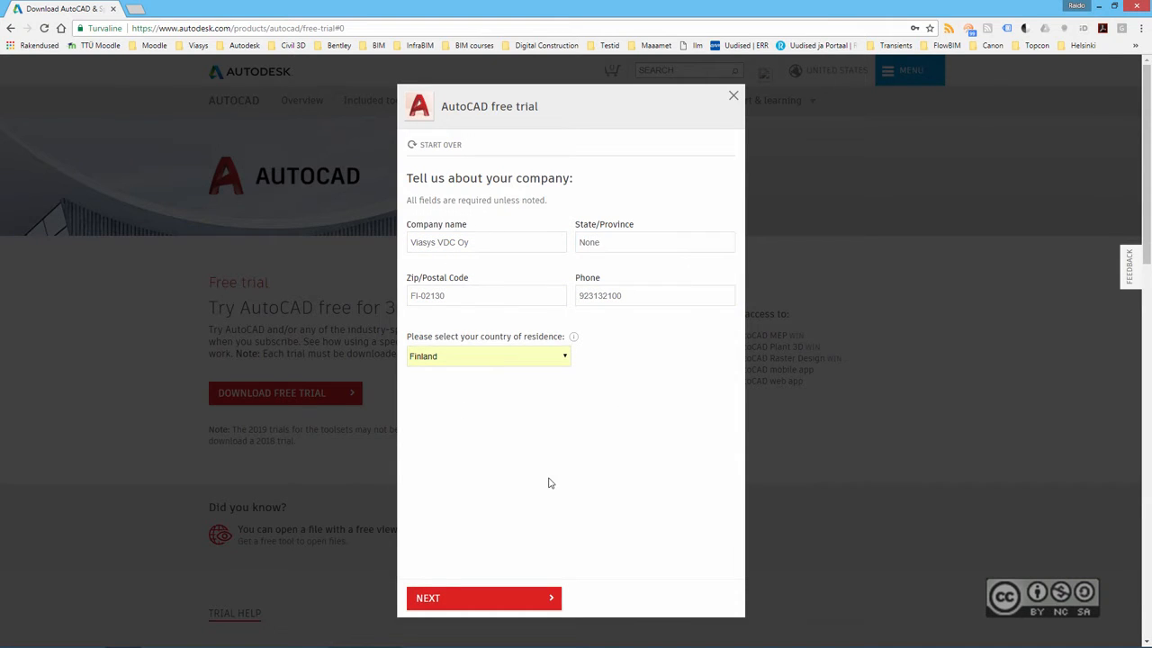
{"action": "left_click", "coordinate": [432, 599]}
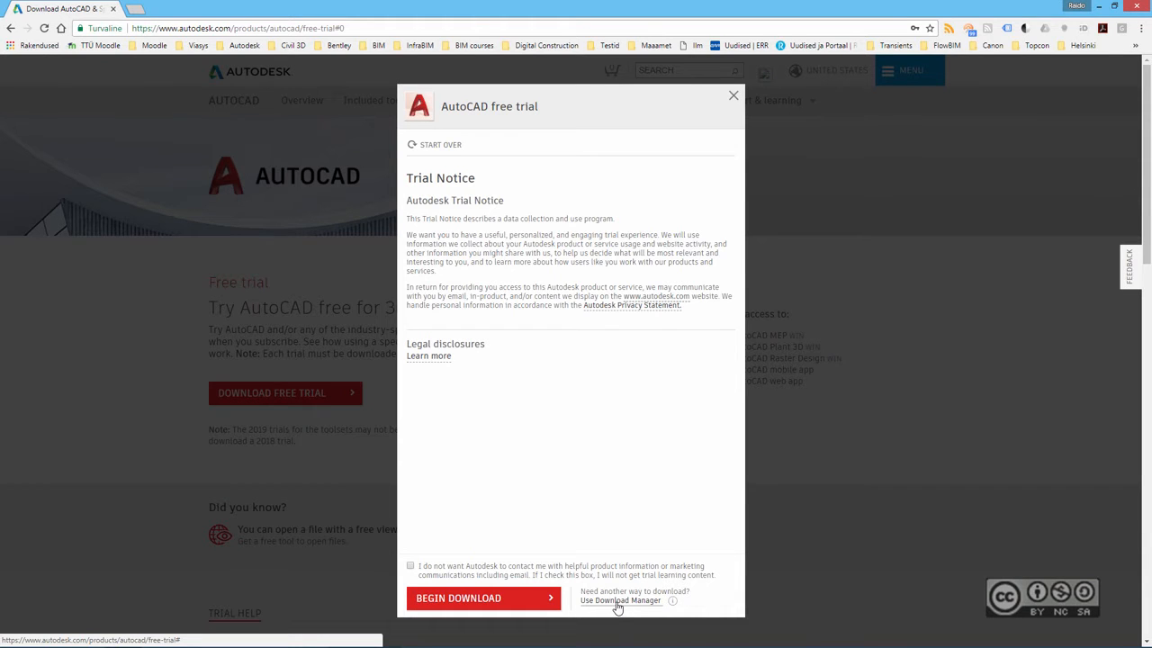
Choose Use Download Manager under Begin Download for the AutoCAD trial.
{"action": "left_click", "coordinate": [617, 603]}
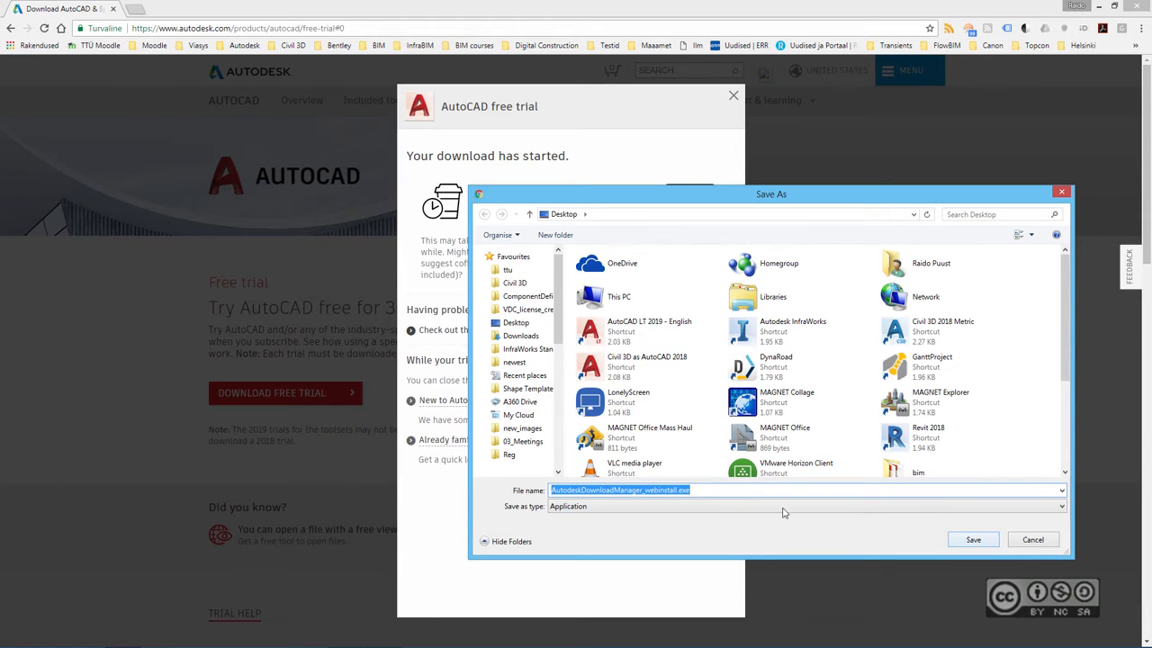
Save AutodeskDownloadManager_webinstall.exe to the Desktop and run it from Chrome's download bar.
{"action": "left_click", "coordinate": [975, 541]}
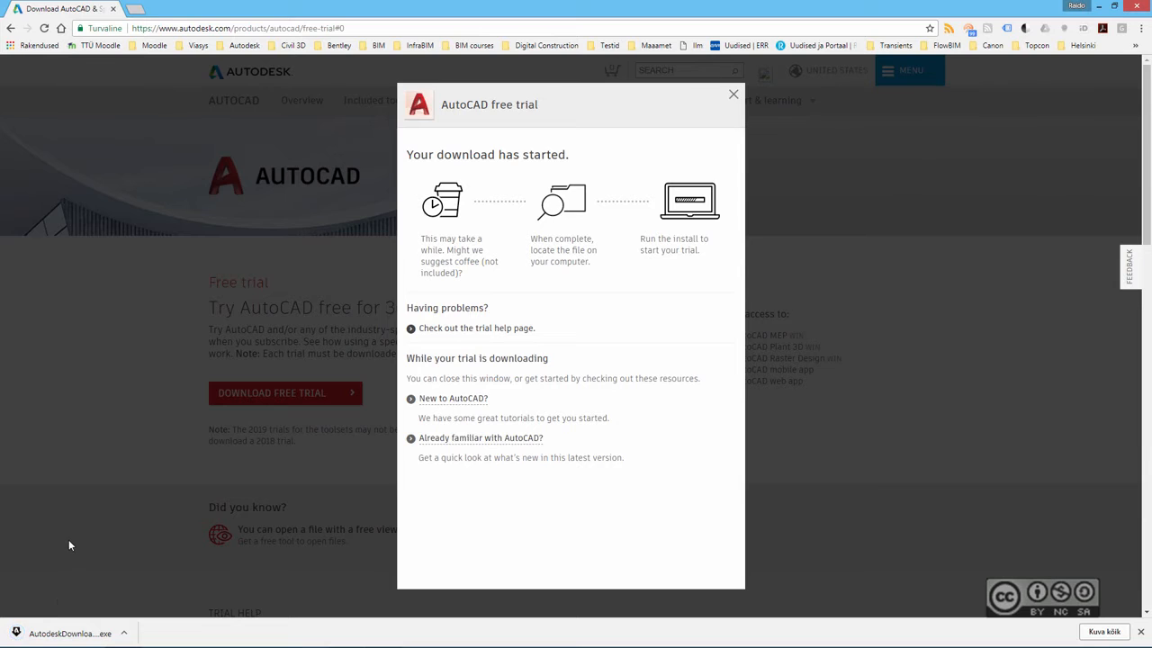
{"action": "left_click", "coordinate": [54, 633]}
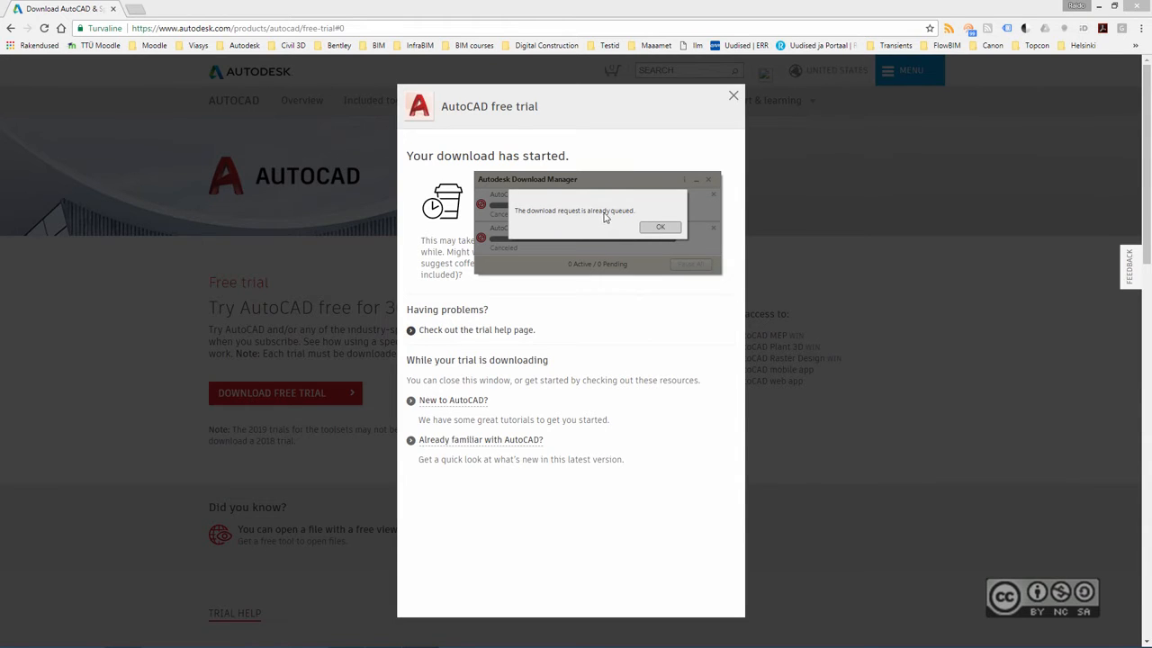
Dismiss the 'download request is already queued' message and close the Download Manager.
{"action": "left_click", "coordinate": [661, 228]}
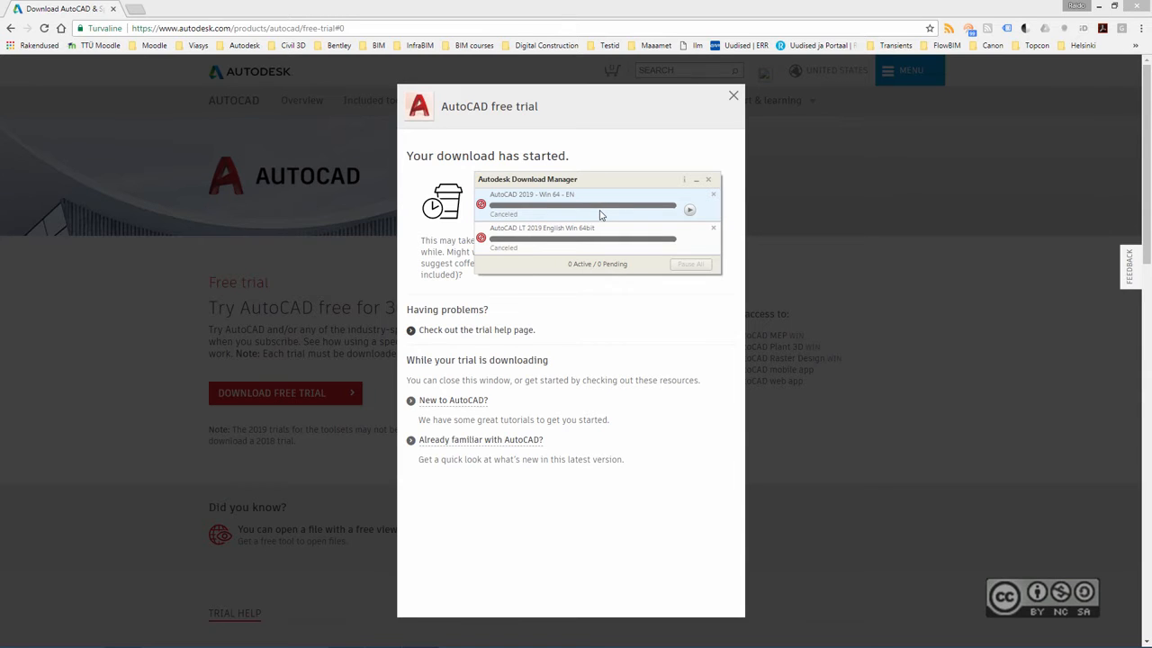
{"action": "left_click", "coordinate": [711, 184]}
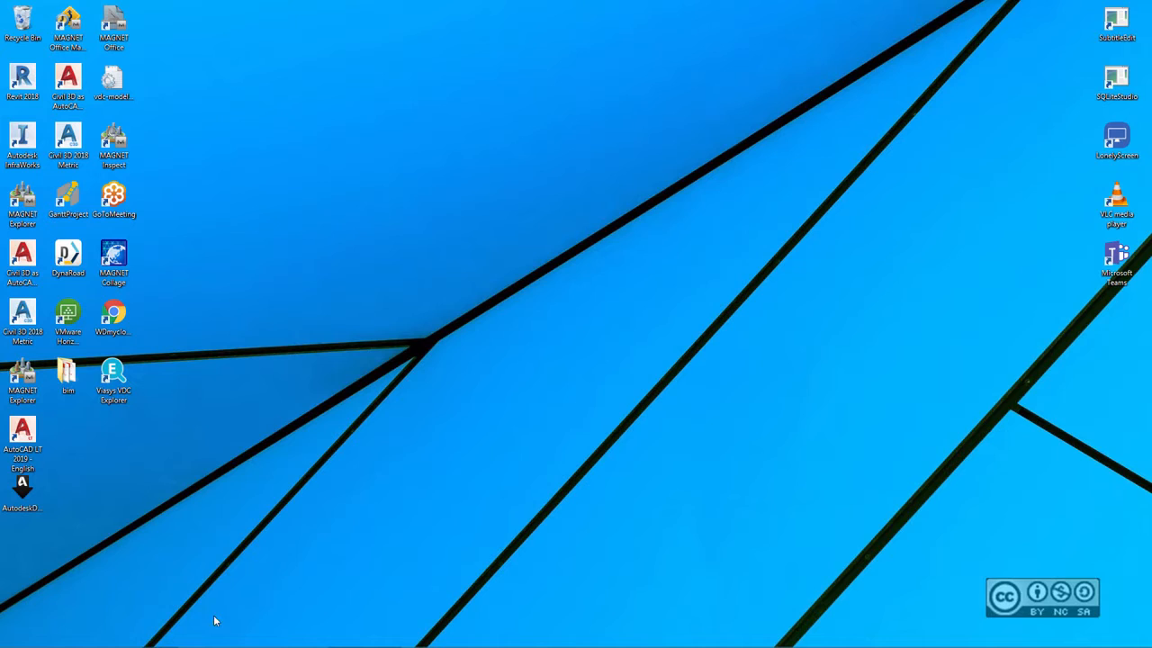
Launch Setup.exe from the AutoCAD_2019_English_Win_64bit_Trial folder in File Explorer.
{"action": "left_click", "coordinate": [161, 636]}
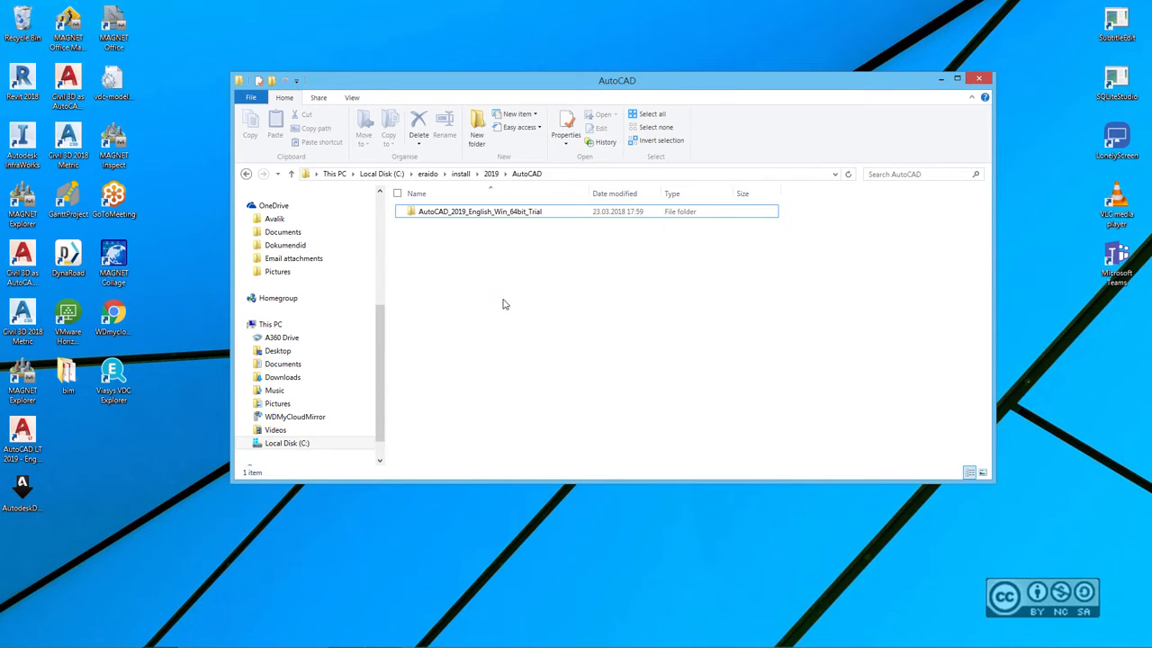
{"action": "left_click", "coordinate": [517, 217]}
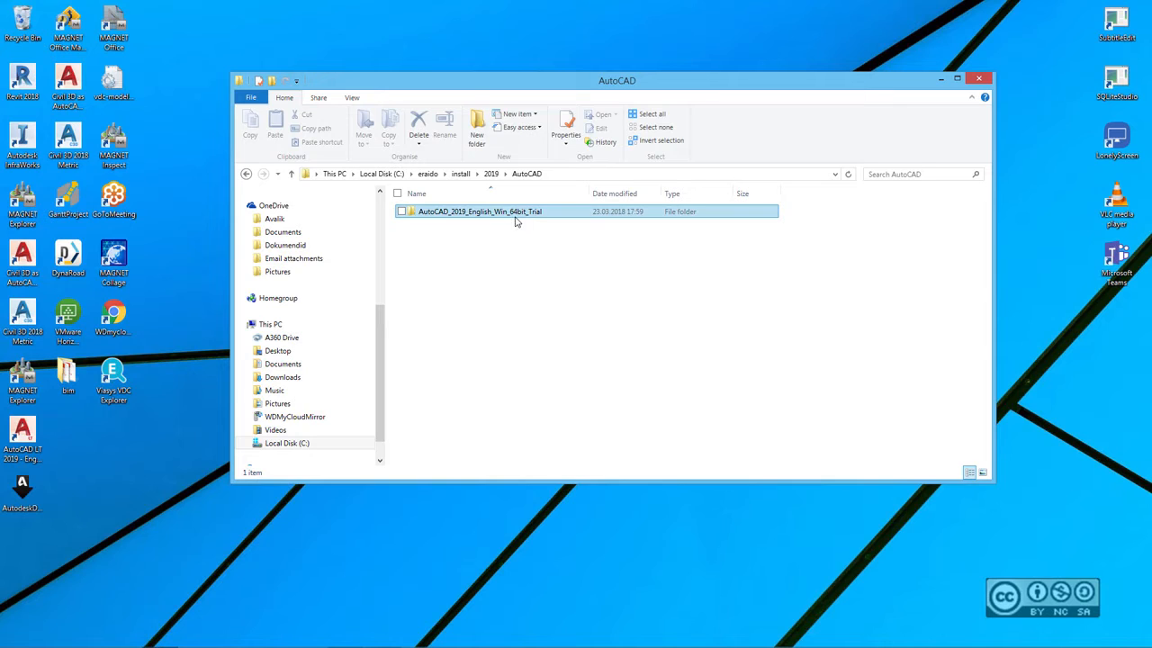
{"action": "double_click", "coordinate": [469, 216]}
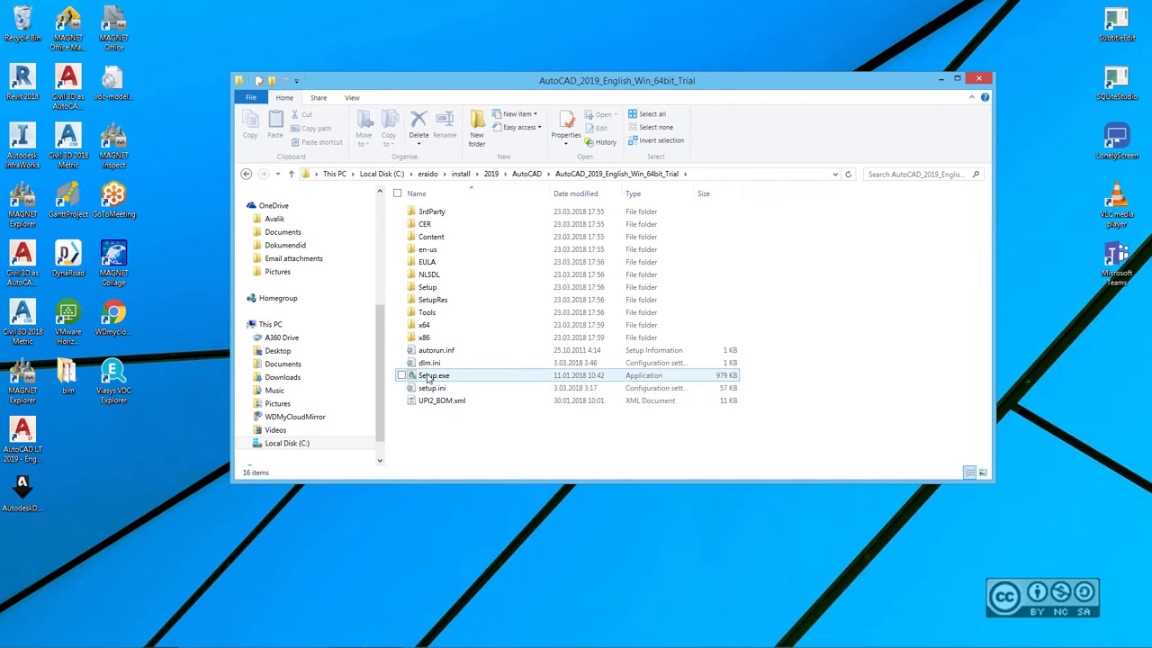
{"action": "double_click", "coordinate": [430, 376]}
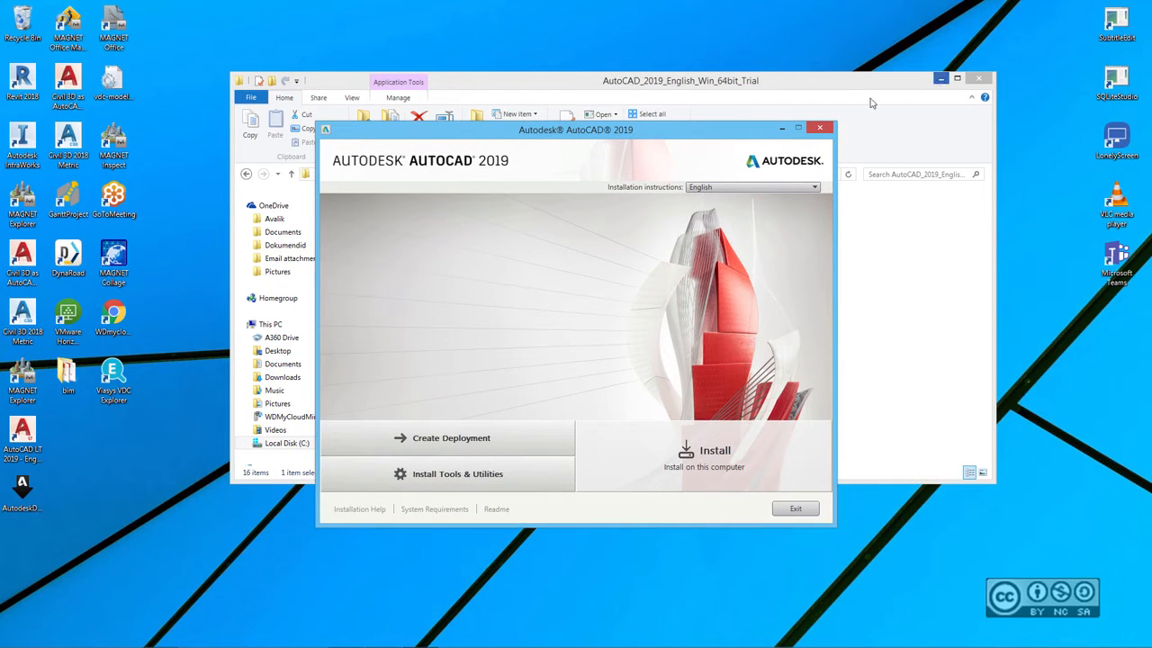
Minimize Explorer, view the Install Tools & Utilities page, then go back to the main screen.
{"action": "left_click", "coordinate": [941, 79]}
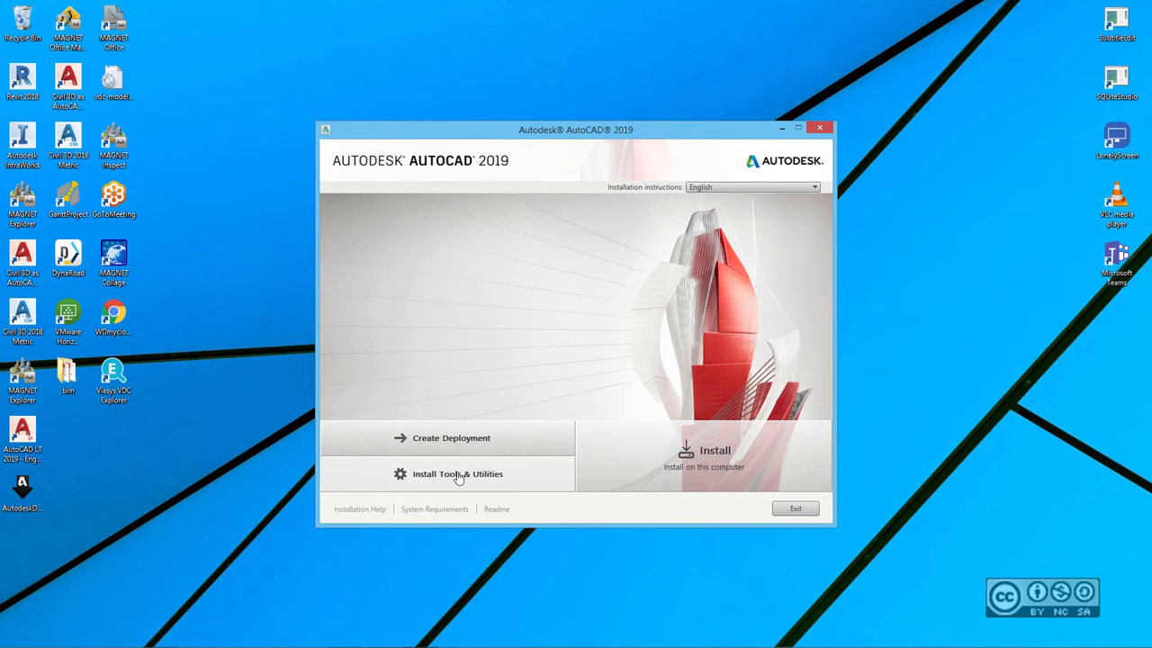
{"action": "left_click", "coordinate": [489, 474]}
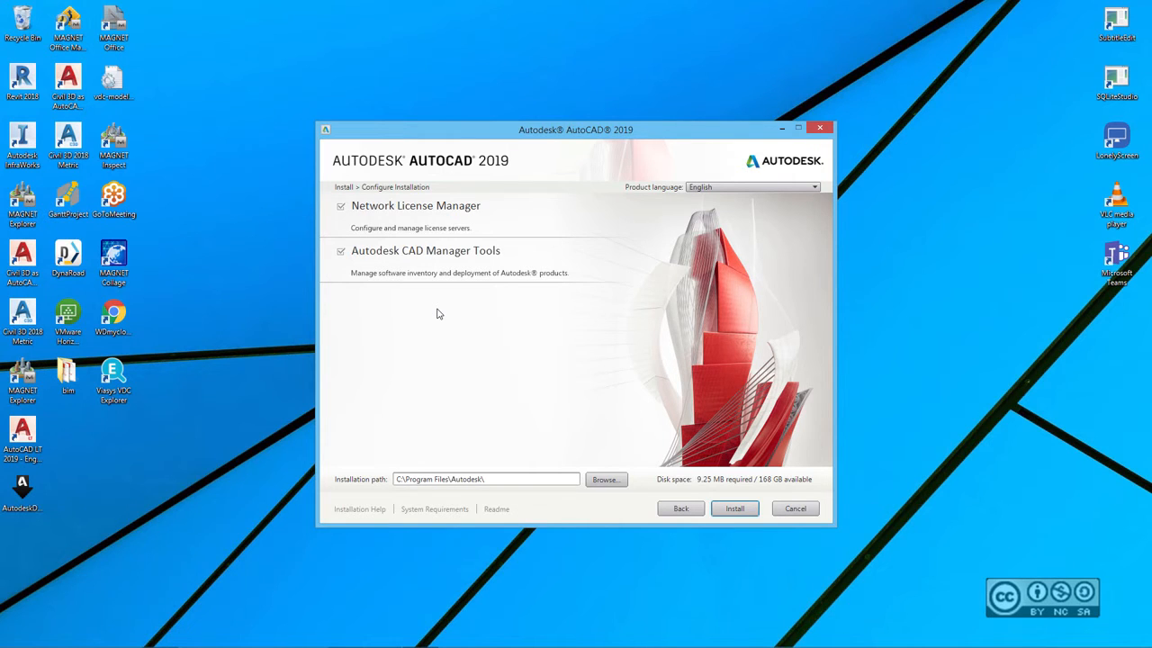
{"action": "left_click", "coordinate": [682, 509]}
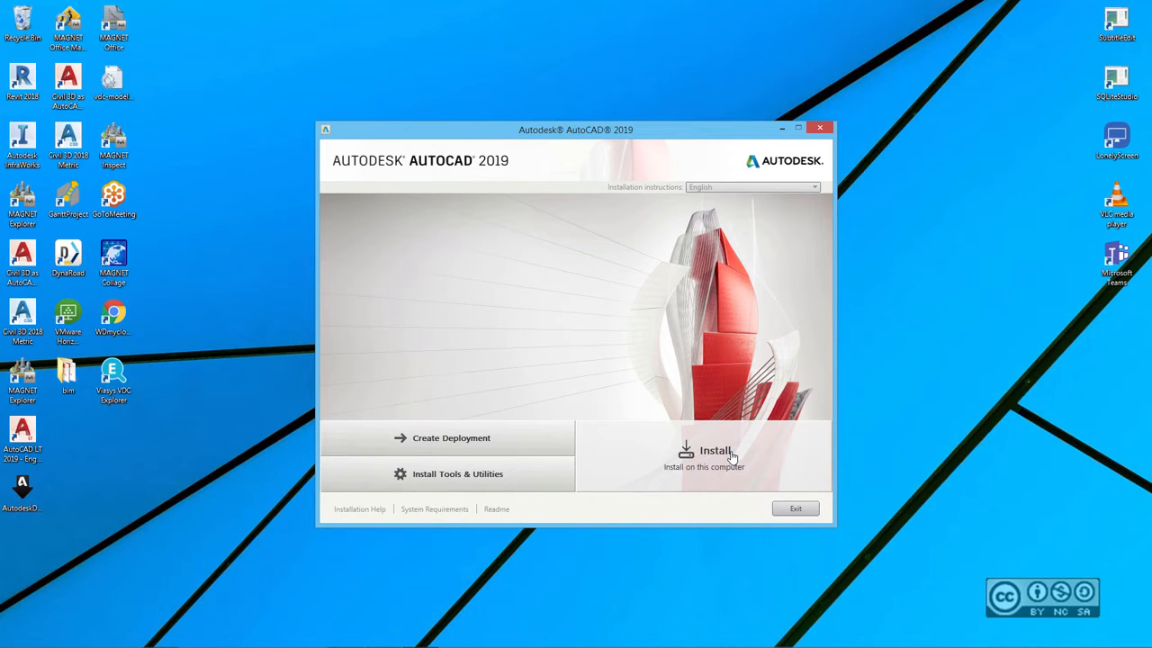
Choose Install, accept the license agreement, and continue to Configure Installation.
{"action": "left_click", "coordinate": [733, 457]}
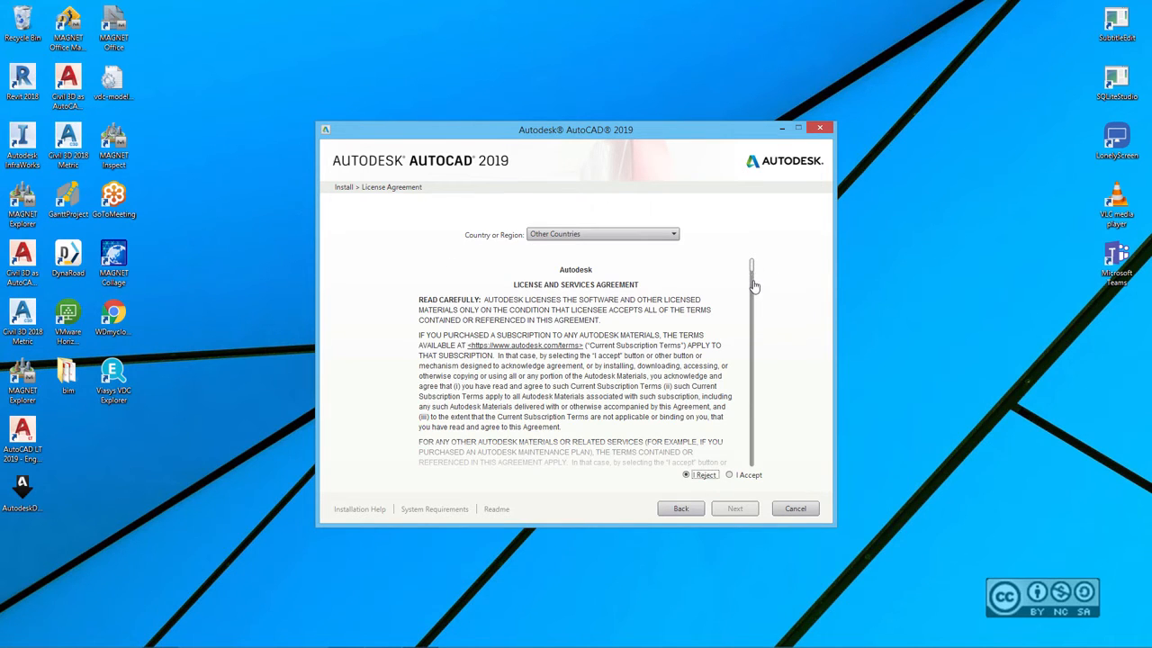
{"action": "left_click_drag", "start_coordinate": [754, 273], "coordinate": [752, 459]}
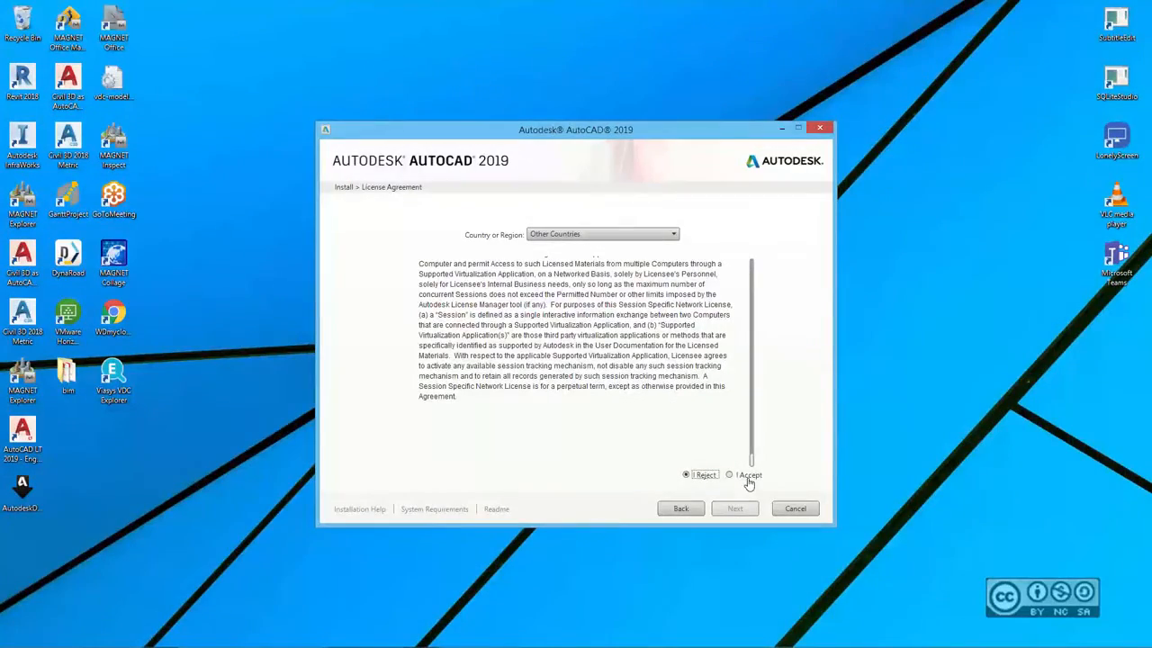
{"action": "left_click", "coordinate": [731, 477]}
{"action": "left_click", "coordinate": [737, 510]}
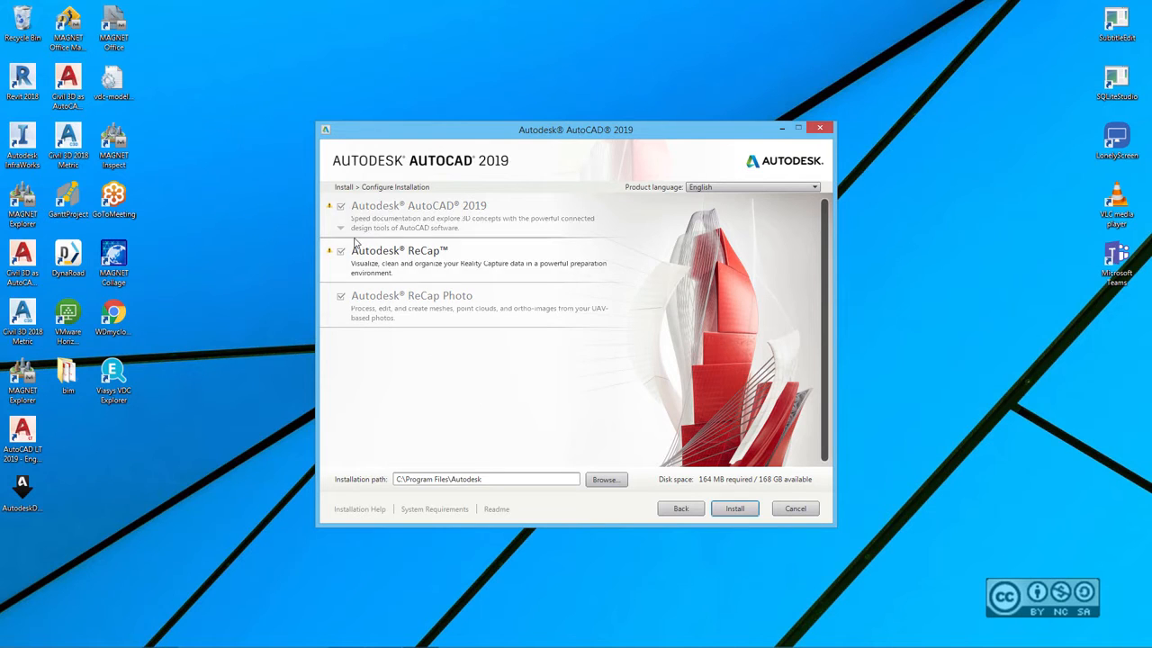
{"action": "mouse_move", "coordinate": [330, 209]}
{"action": "mouse_move", "coordinate": [330, 255]}
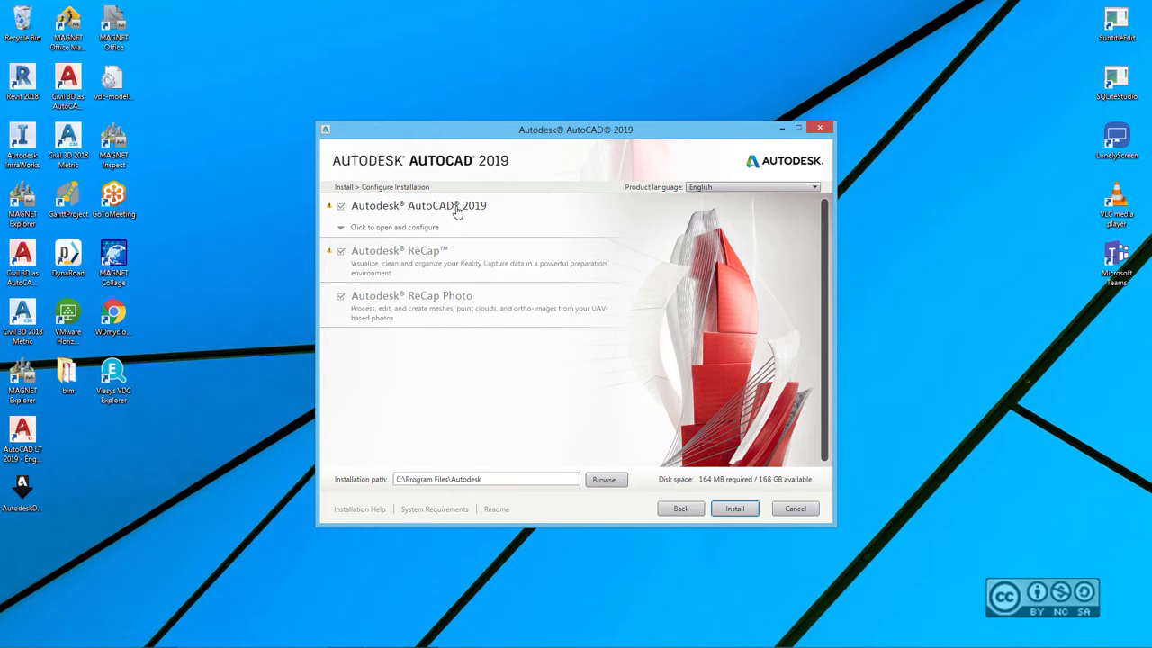
Keep AutoCAD 2019 on the Typical installation type and uncheck ReCap and ReCap Photo.
{"action": "left_click", "coordinate": [427, 210]}
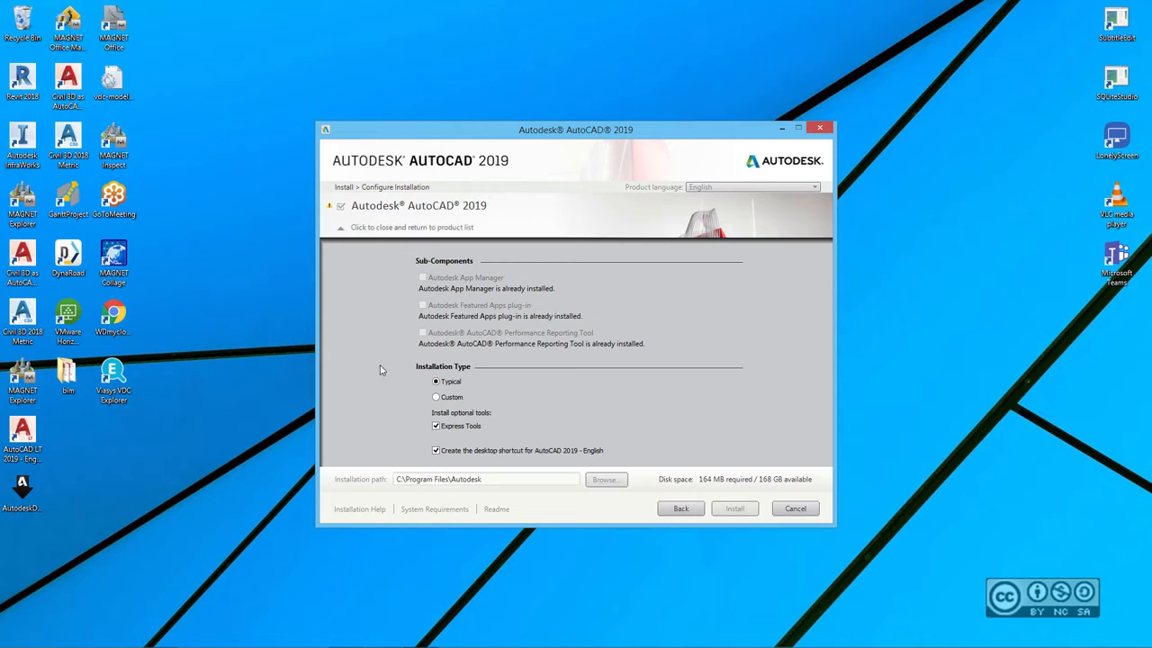
{"action": "left_click", "coordinate": [436, 397]}
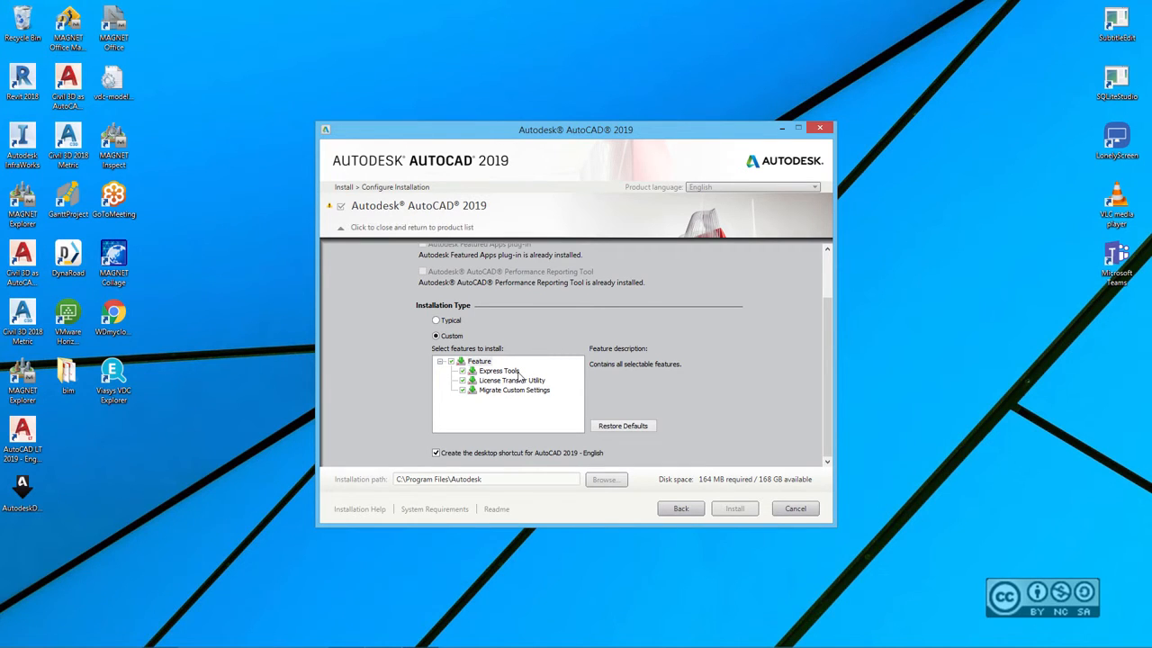
{"action": "left_click", "coordinate": [437, 322]}
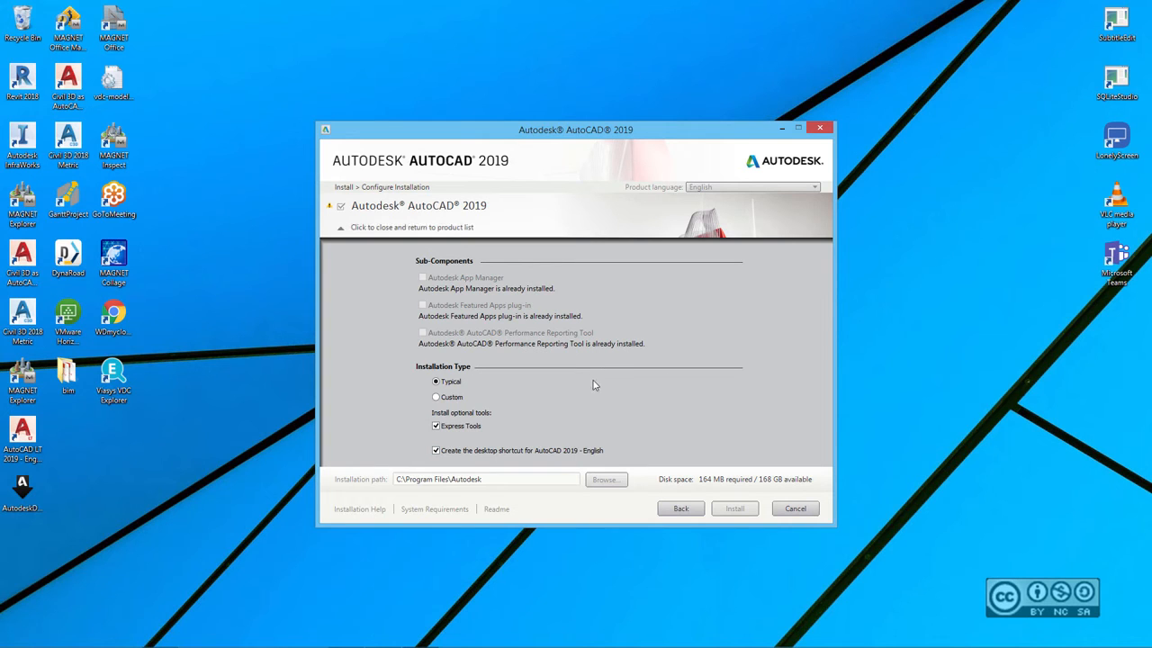
{"action": "left_click", "coordinate": [501, 216]}
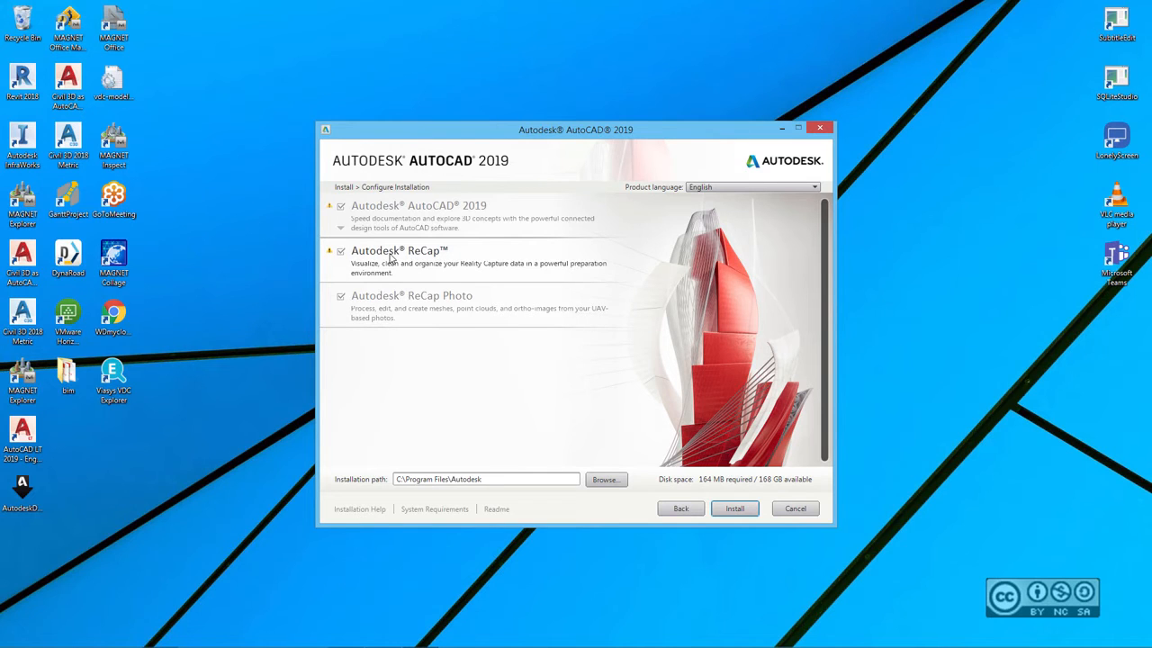
{"action": "left_click", "coordinate": [342, 254]}
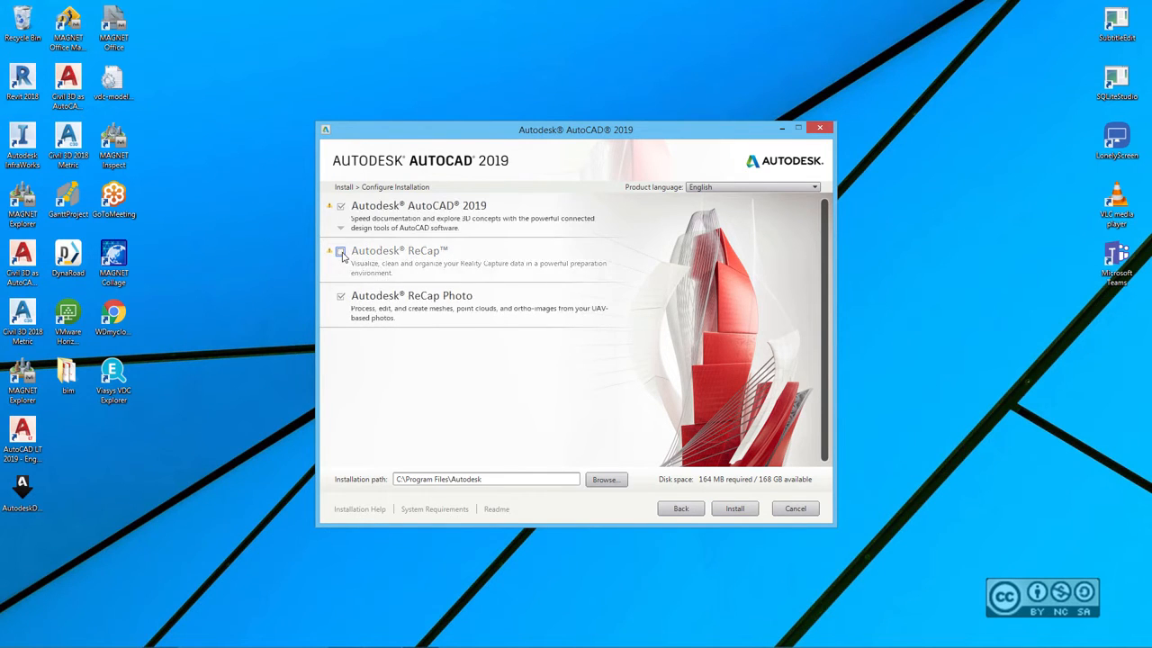
{"action": "left_click", "coordinate": [343, 299]}
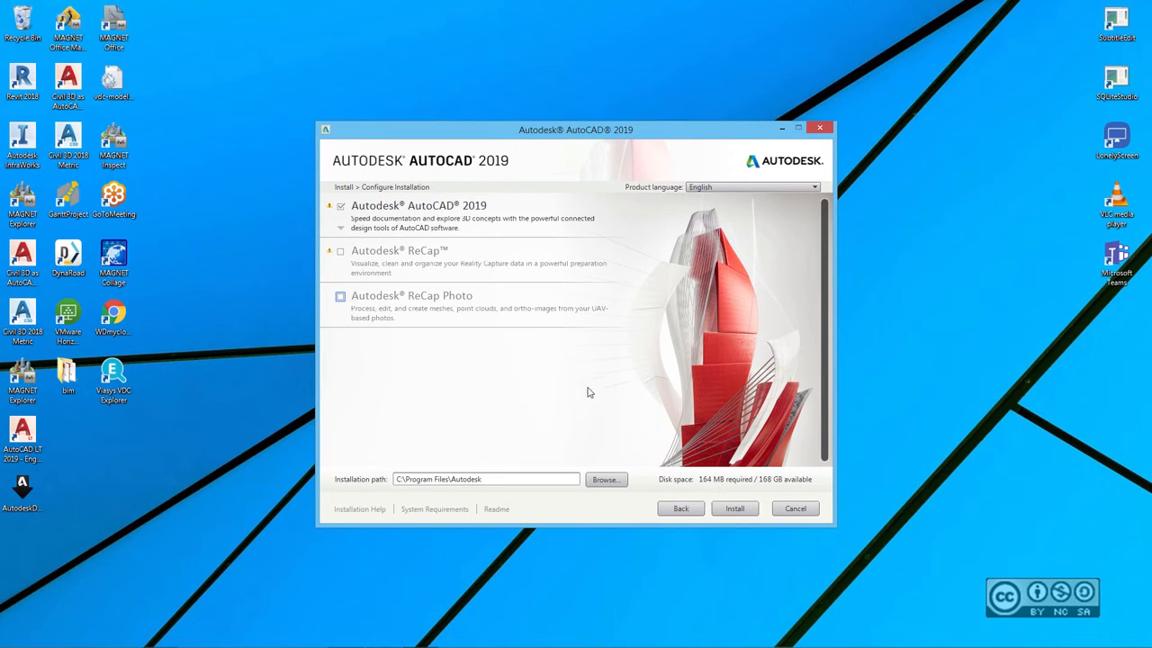
Install AutoCAD 2019 and wait for the Installation Complete page.
{"action": "left_click", "coordinate": [751, 518]}
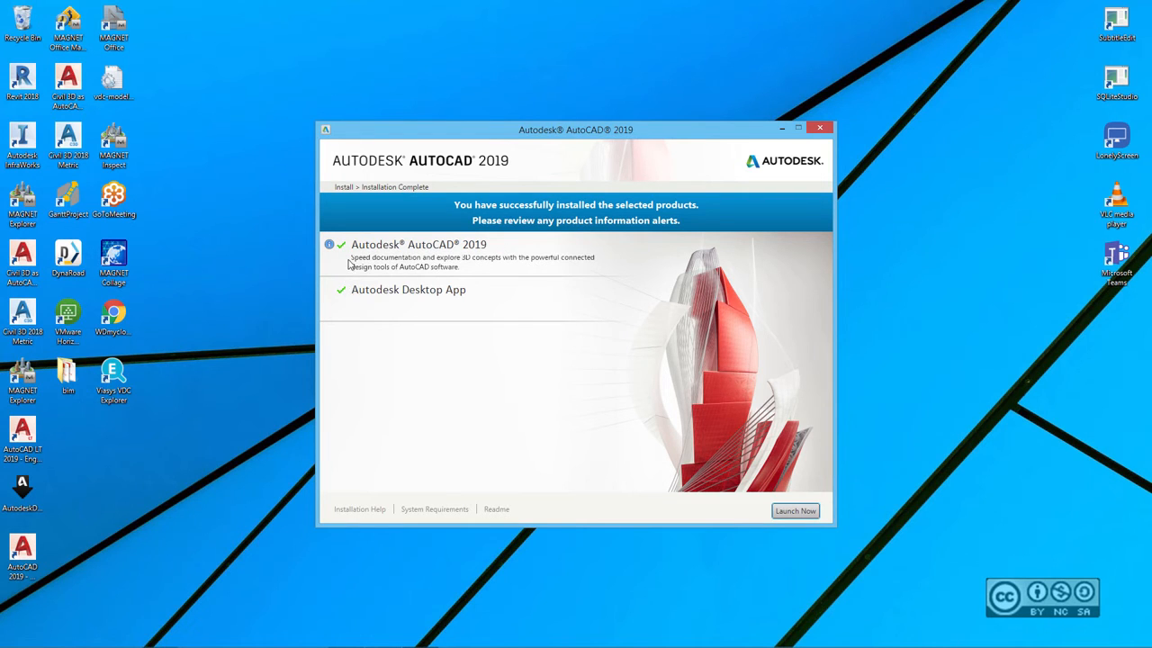
Close the finished installer window without launching AutoCAD.
{"action": "mouse_move", "coordinate": [330, 245]}
{"action": "left_click", "coordinate": [819, 130]}
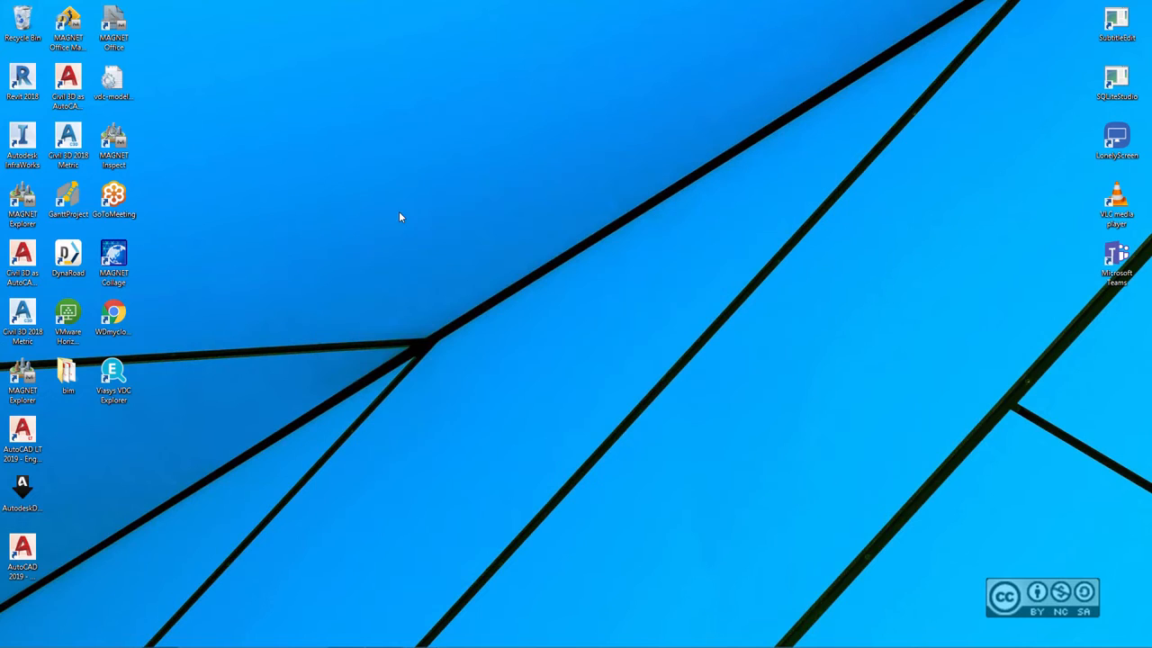
Move the AutoCAD 2019 shortcut beside the other desktop icons and launch it.
{"action": "left_click_drag", "start_coordinate": [36, 573], "coordinate": [128, 460]}
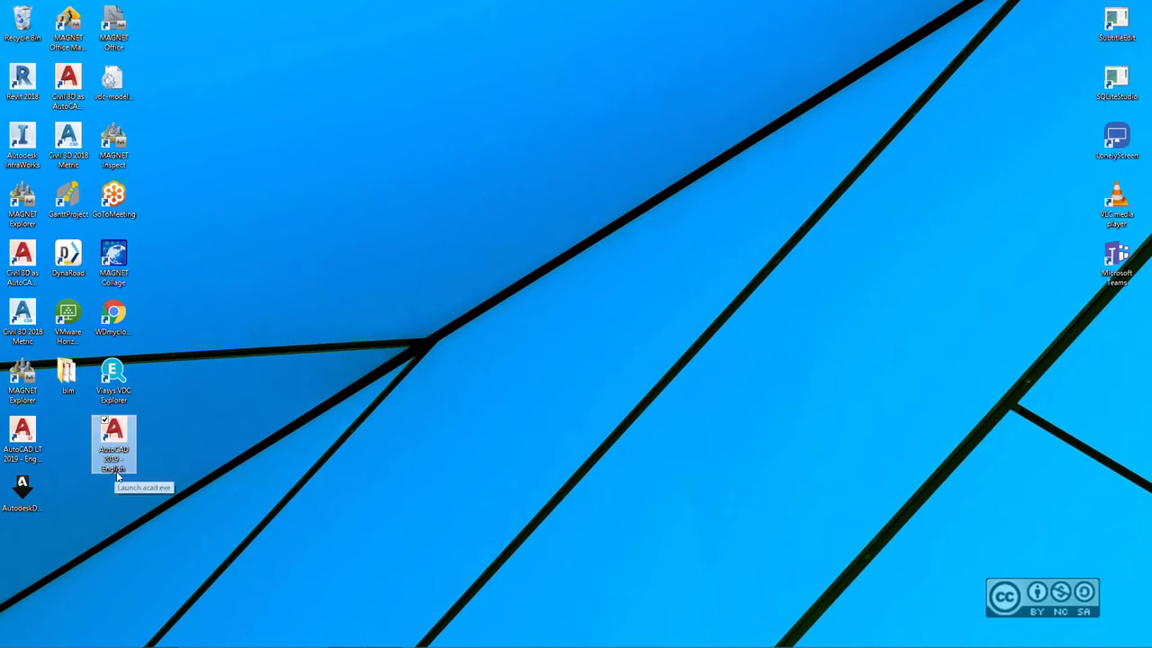
{"action": "left_click", "coordinate": [181, 435]}
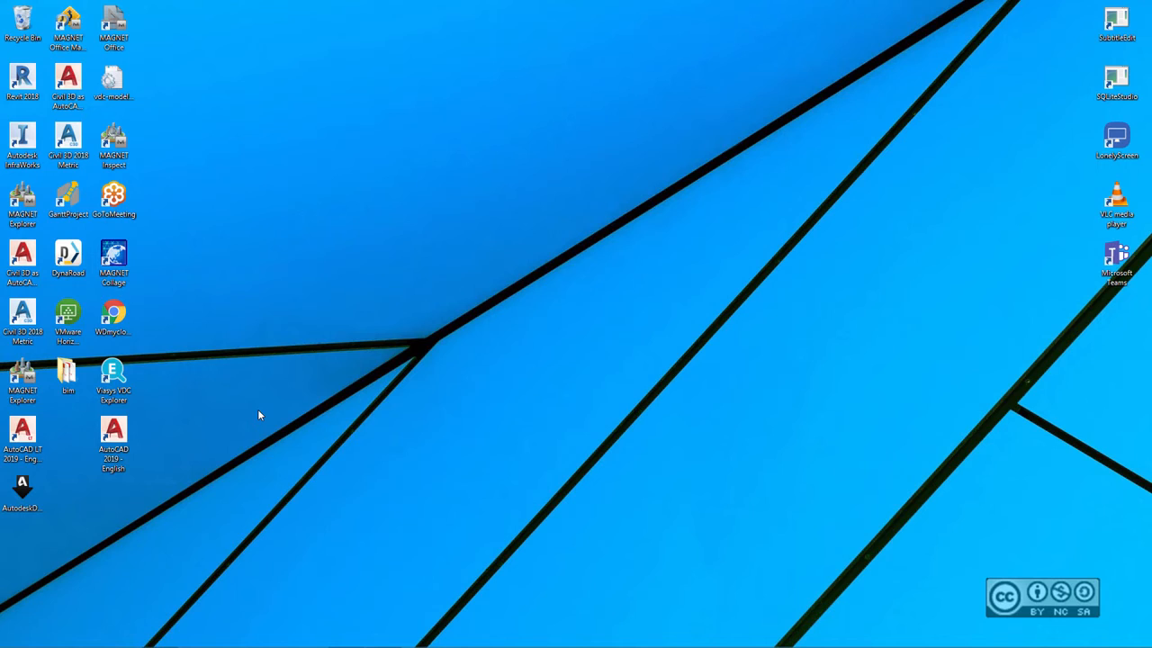
{"action": "double_click", "coordinate": [114, 434]}
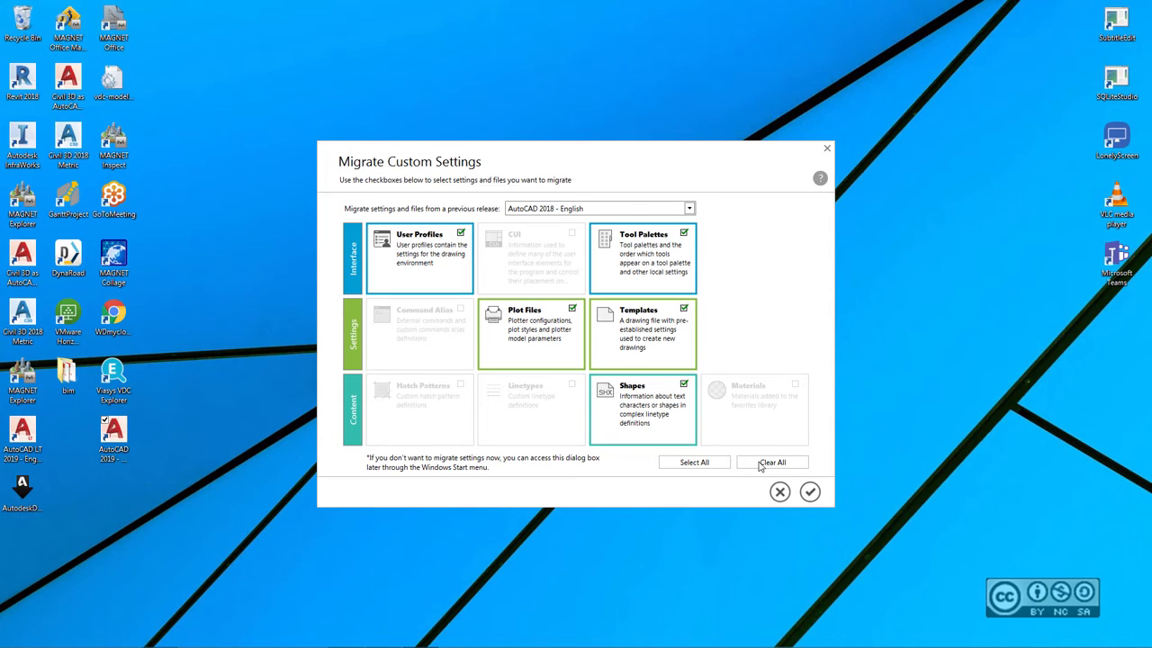
Skip migrating AutoCAD 2018 settings and leave DWG files unassociated with AutoCAD.
{"action": "left_click", "coordinate": [779, 492]}
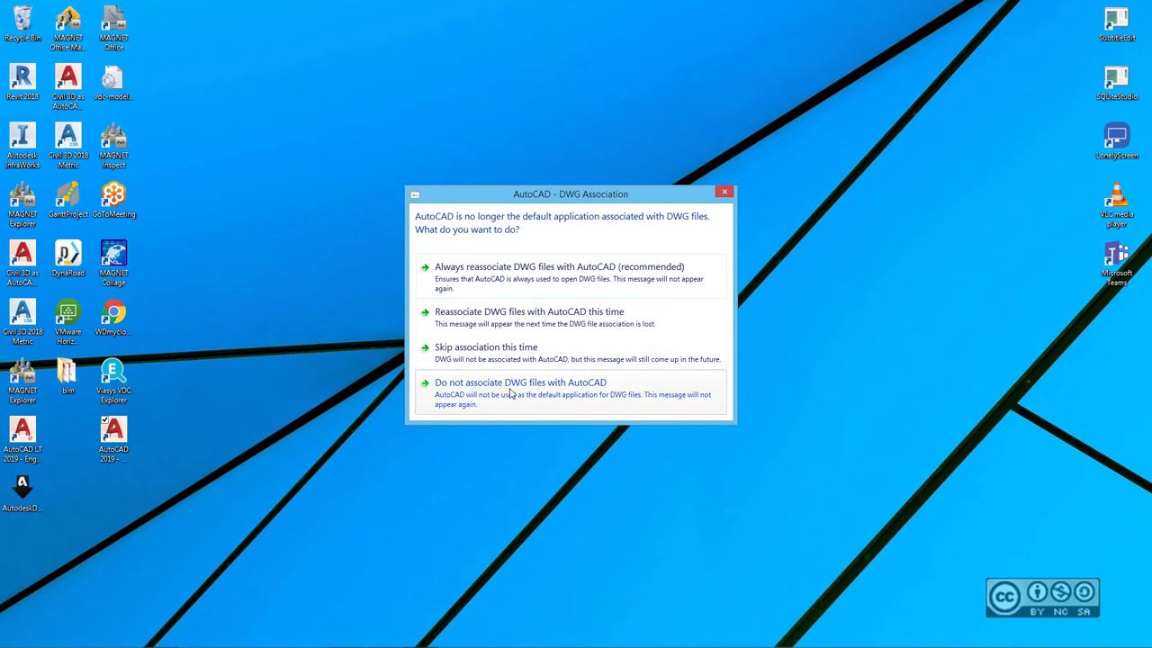
{"action": "left_click", "coordinate": [537, 390]}
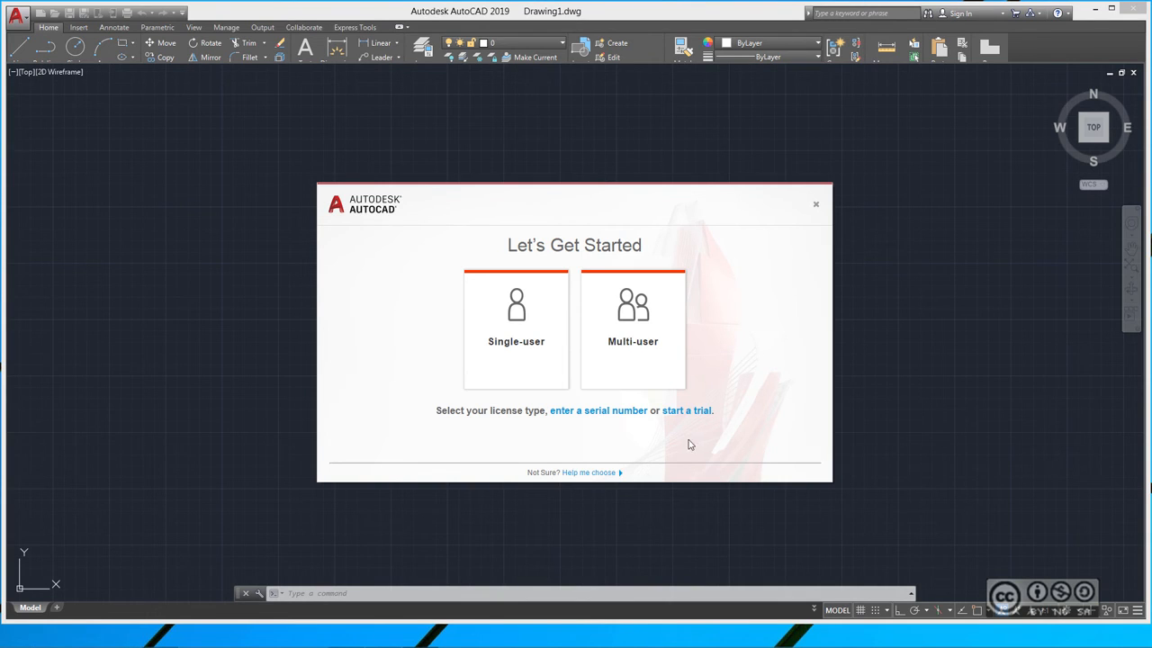
Start the 30-day trial, signing in with the Autodesk account e-mail and password.
{"action": "left_click", "coordinate": [677, 415]}
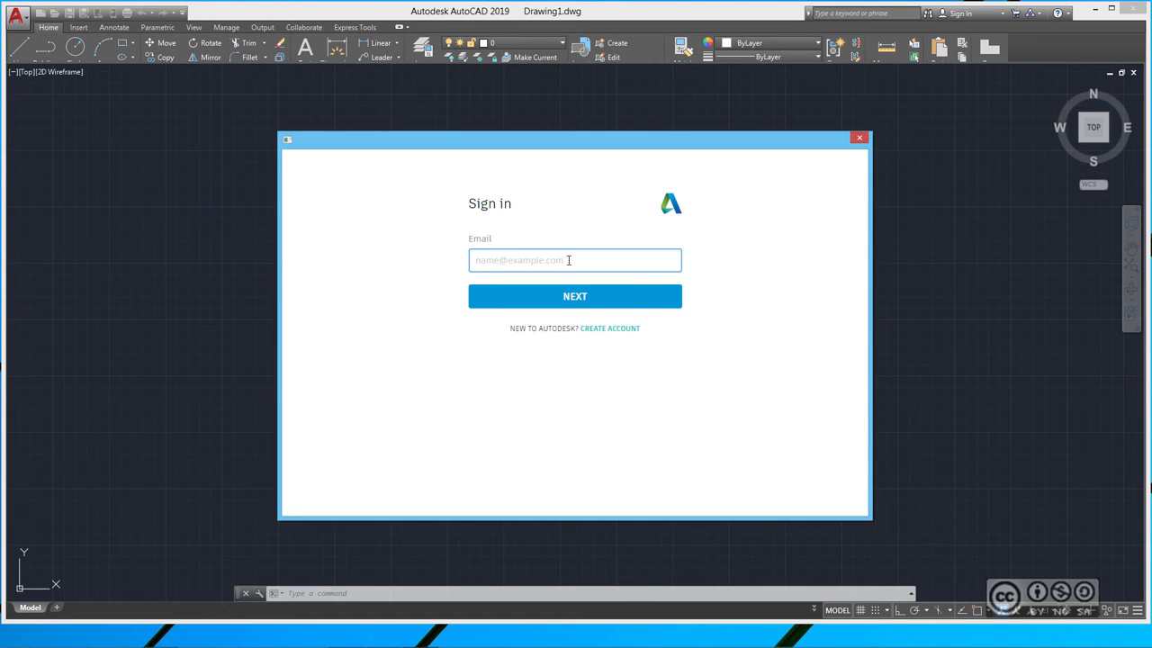
{"action": "type", "text": "raidop"}
{"action": "left_click", "coordinate": [581, 305]}
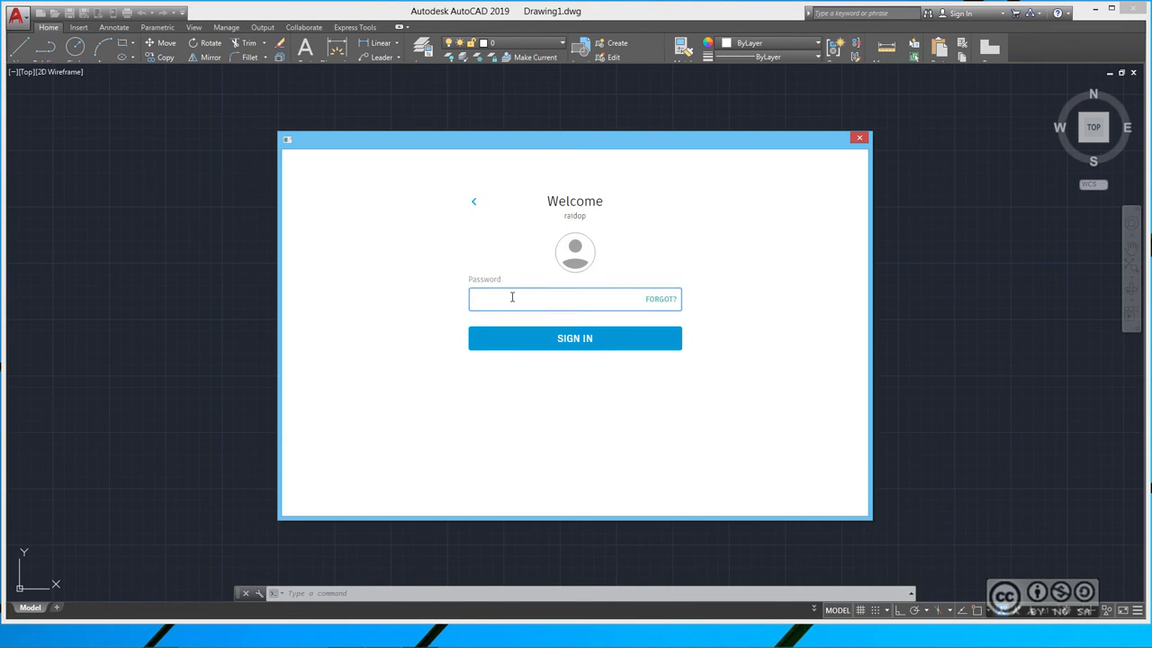
{"action": "left_click", "coordinate": [576, 340]}
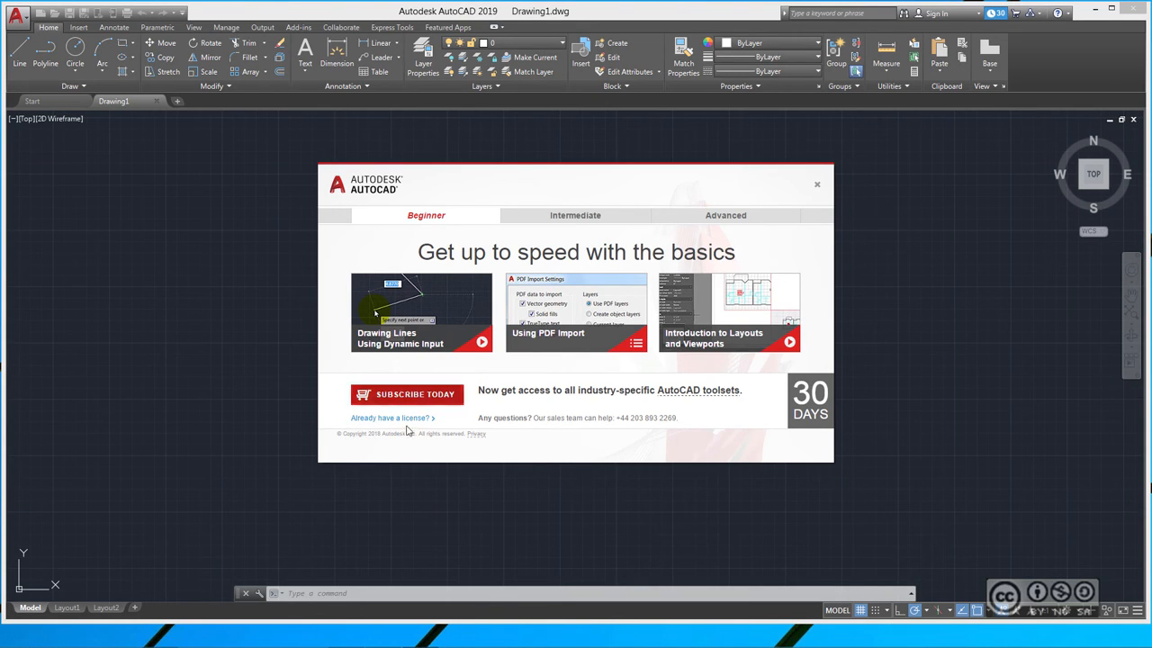
Close the trial welcome dialog, reopen it from the 30-day trial icon, and close it again.
{"action": "left_click", "coordinate": [817, 185]}
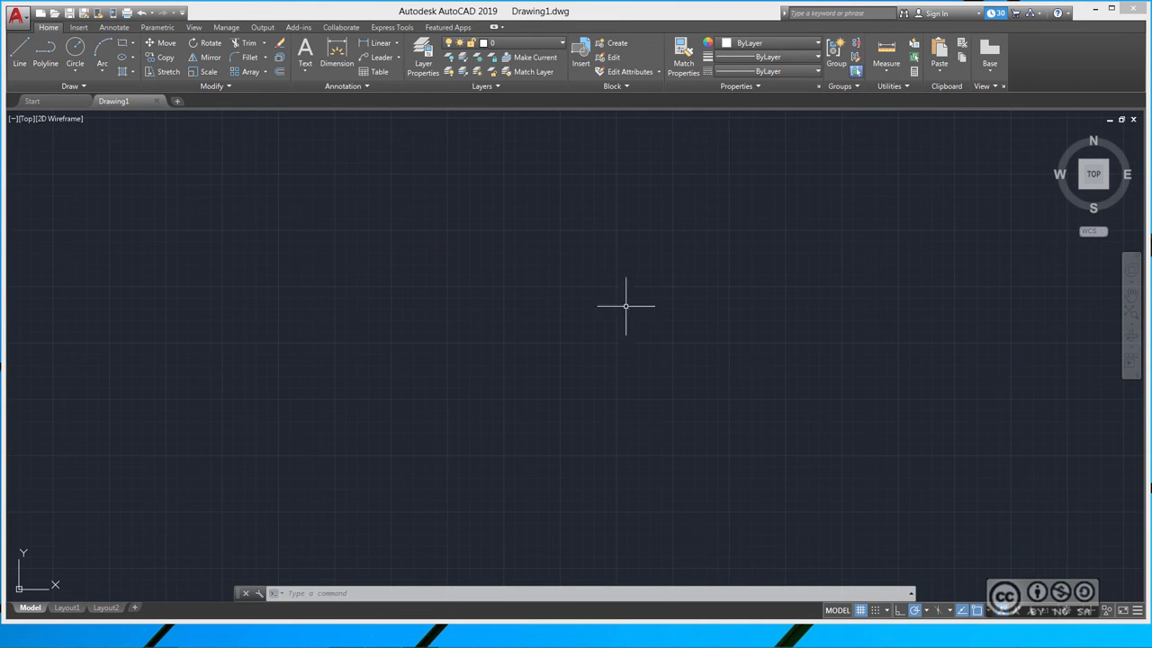
{"action": "left_click", "coordinate": [999, 15]}
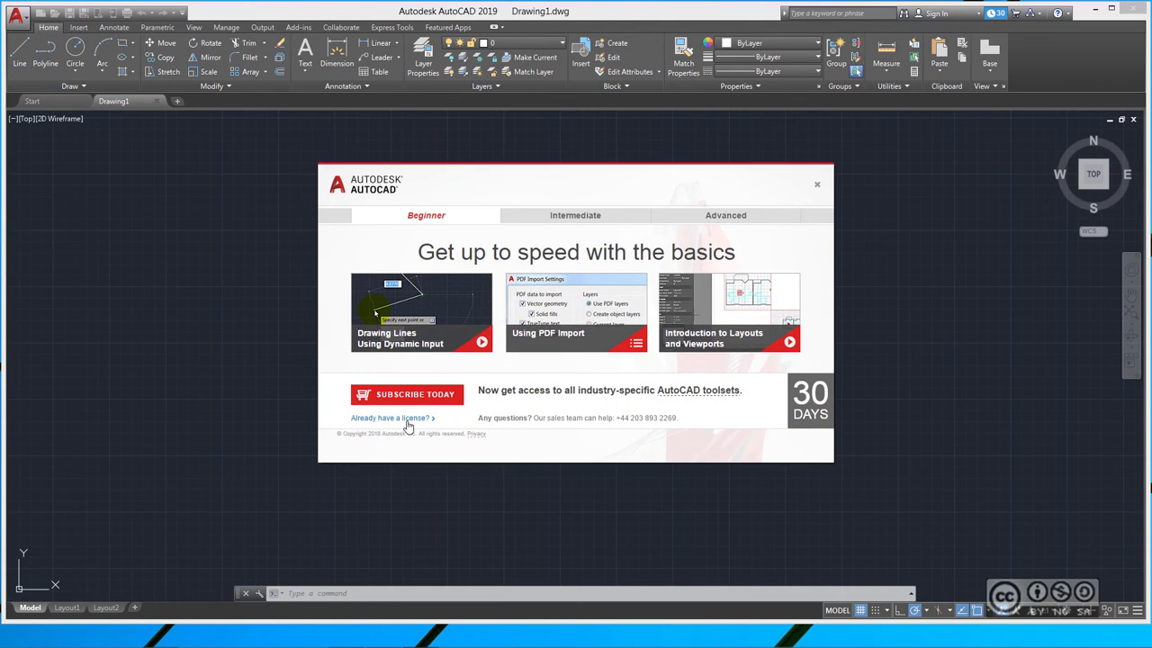
{"action": "left_click", "coordinate": [818, 189]}
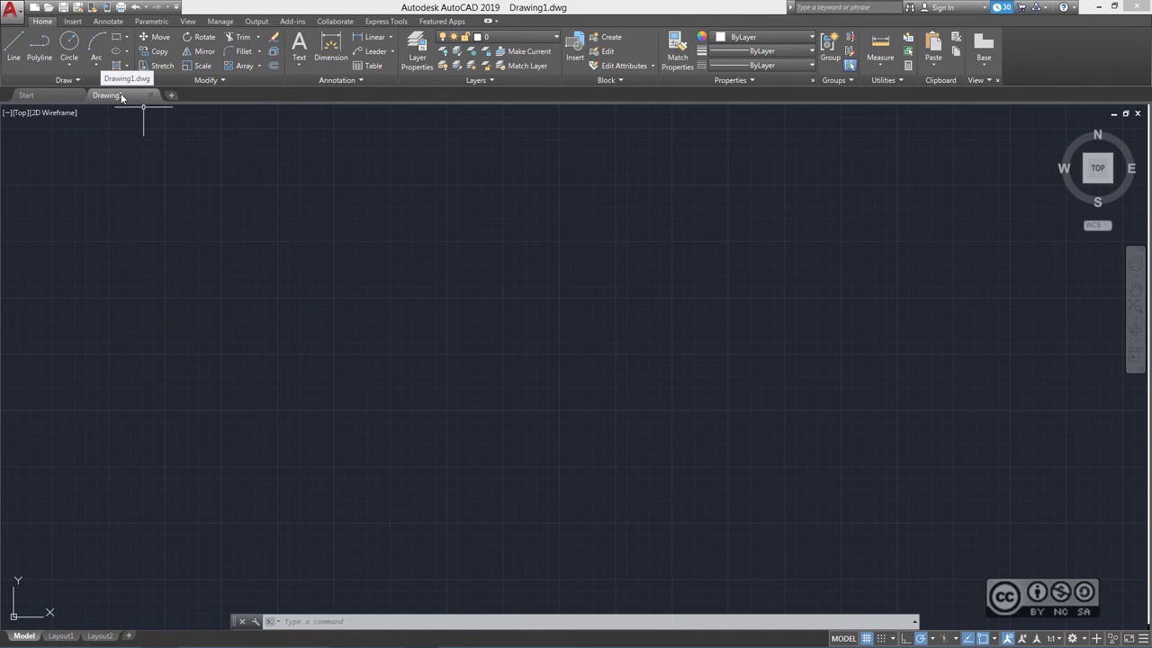
{"action": "mouse_move", "coordinate": [129, 99]}
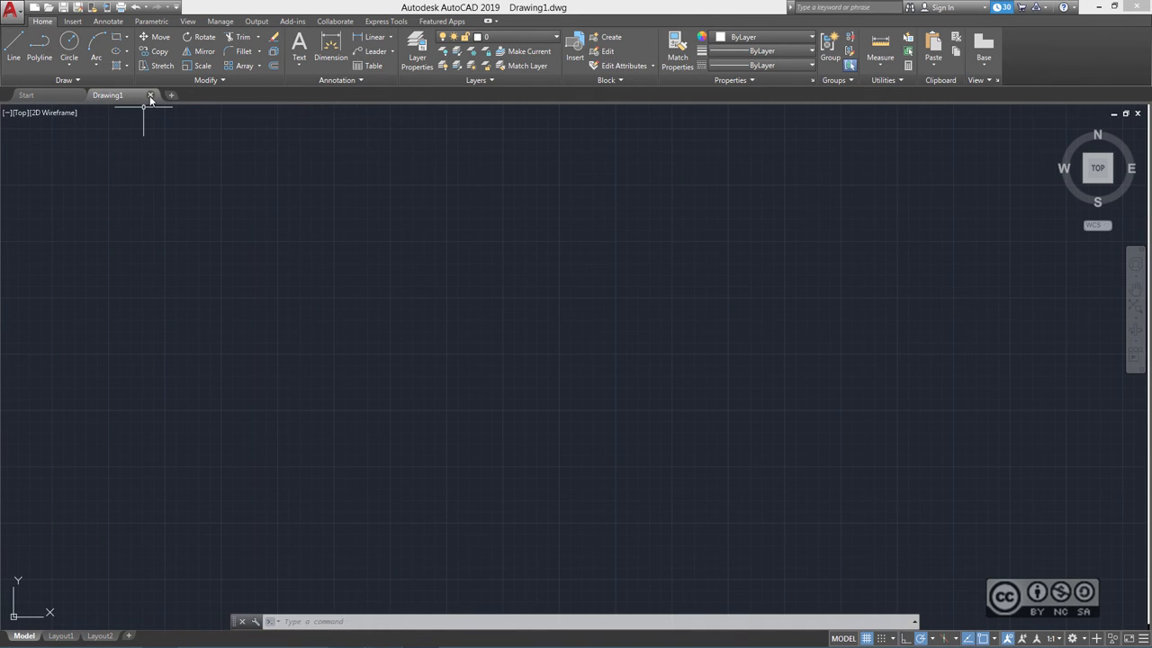
Close Drawing1, browse the Start page, and start a new blank Drawing2.
{"action": "left_click", "coordinate": [150, 96]}
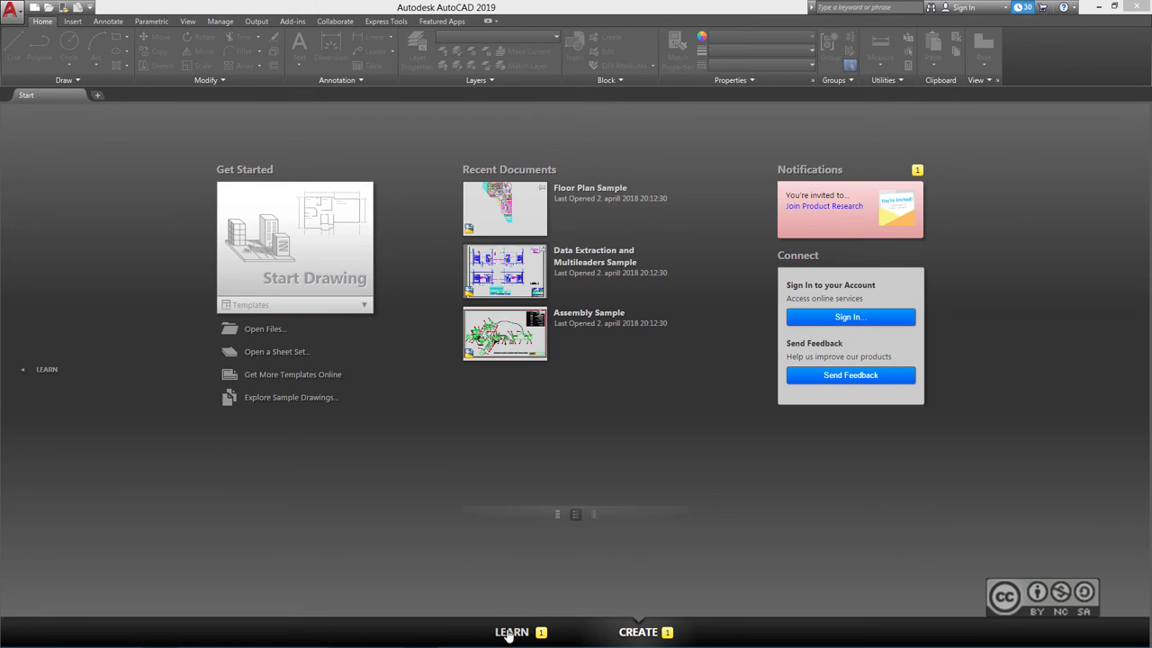
{"action": "left_click", "coordinate": [45, 372]}
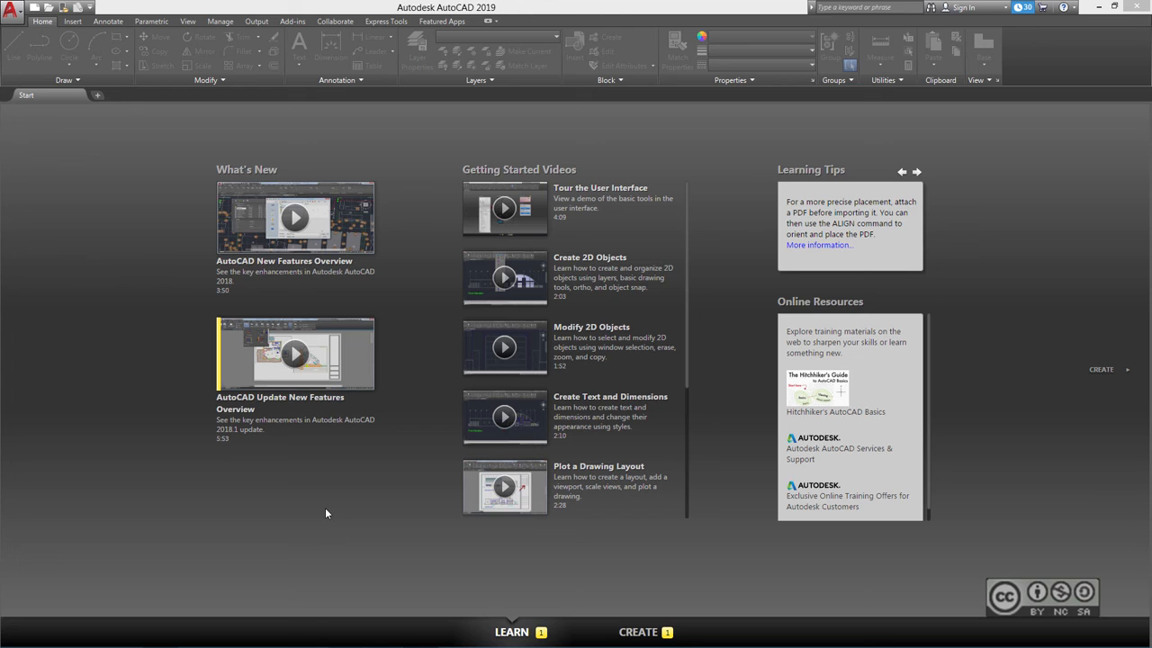
{"action": "left_click", "coordinate": [641, 628]}
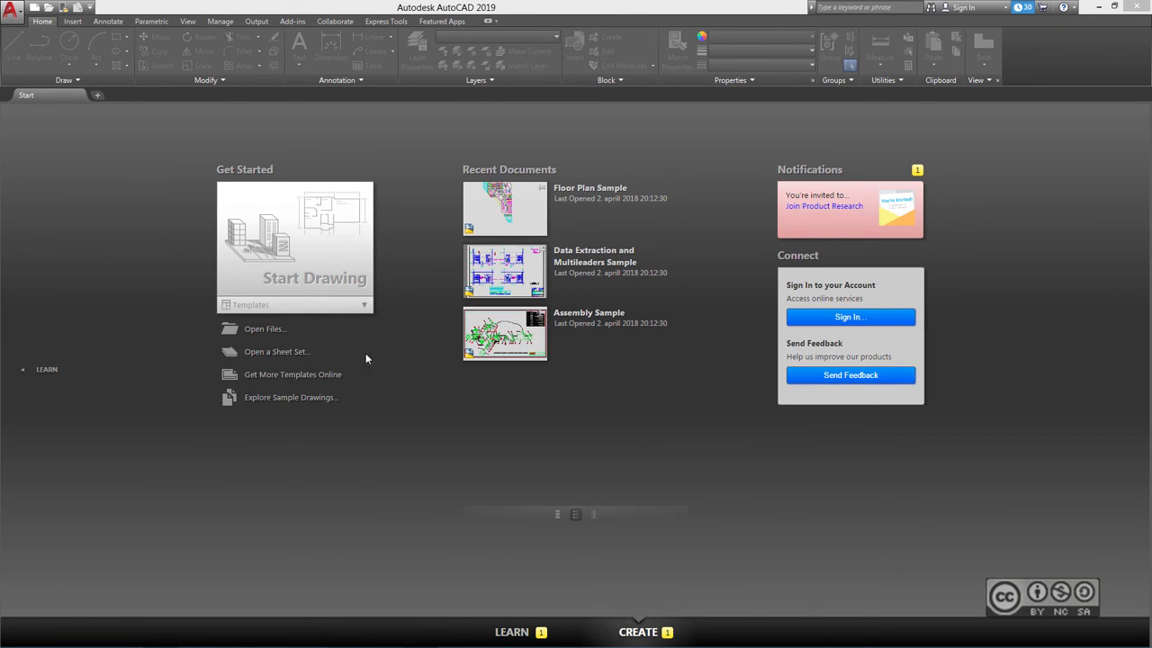
{"action": "left_click", "coordinate": [369, 260]}
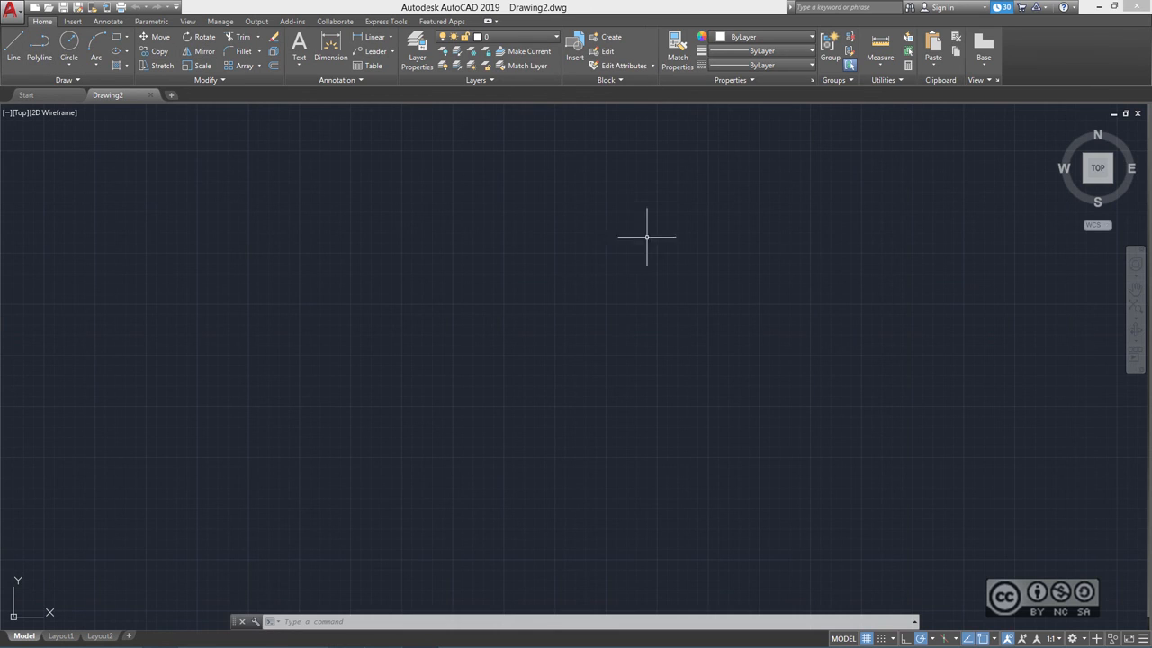
{"action": "left_click", "coordinate": [1072, 639]}
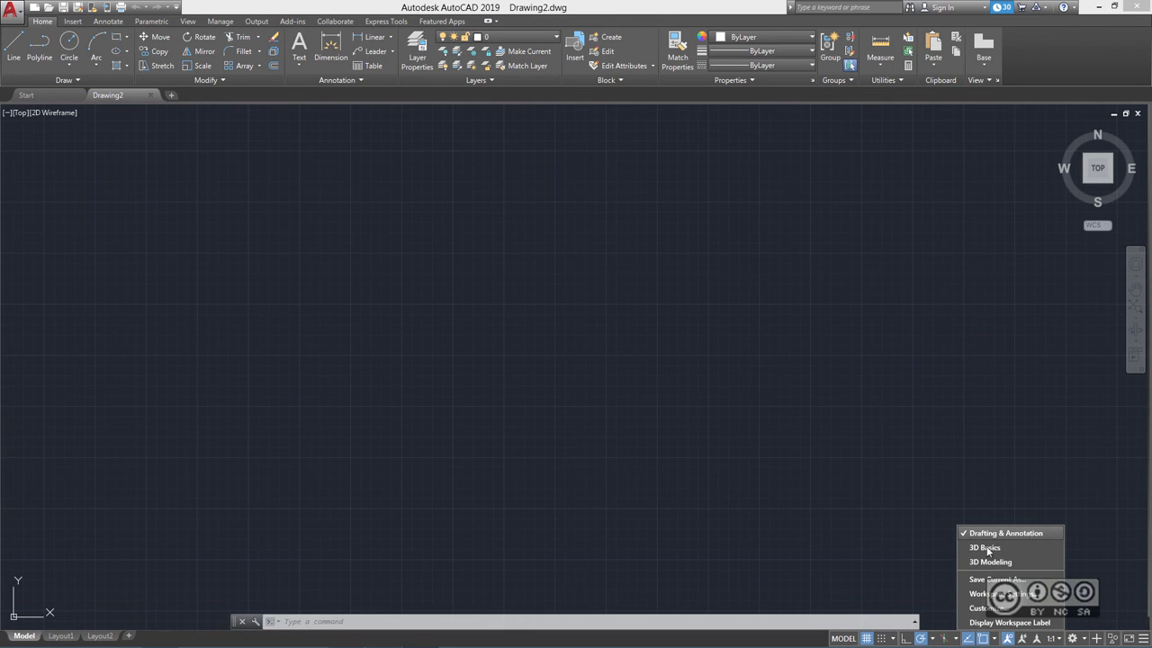
Choose the 3D Modeling workspace from the workspace list.
{"action": "left_click", "coordinate": [995, 562]}
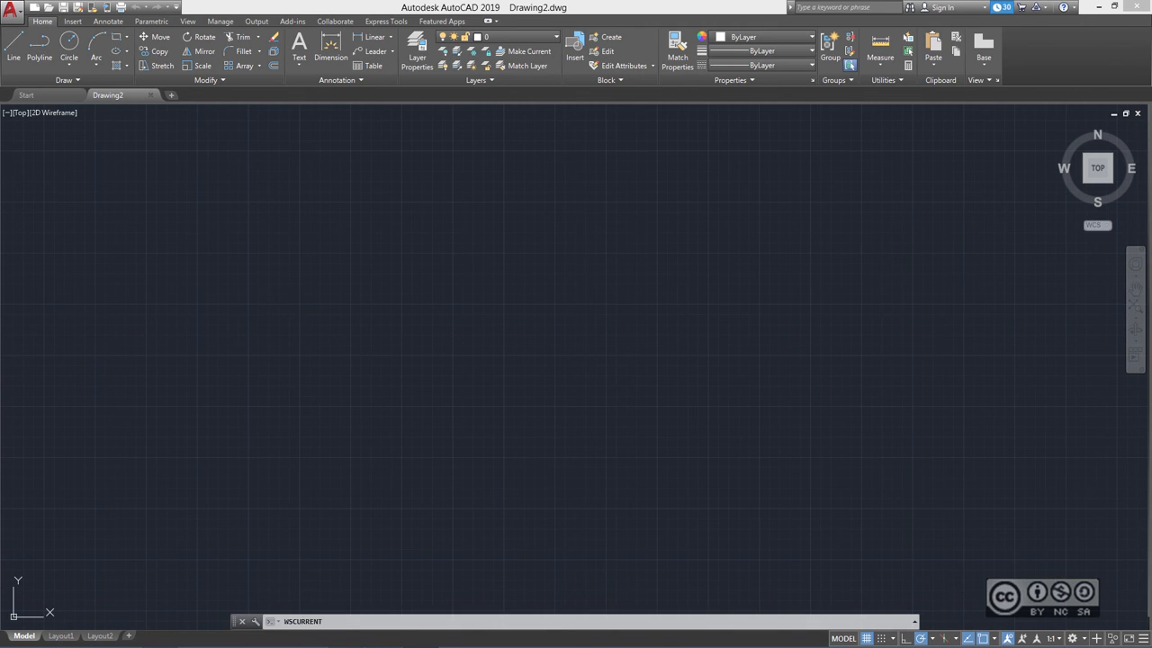